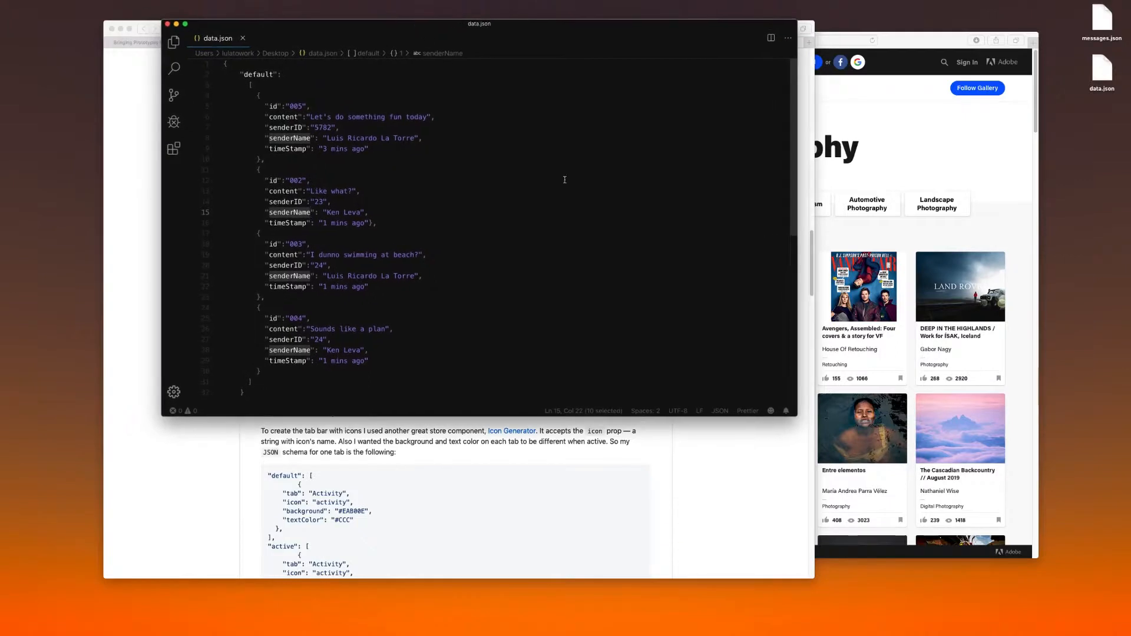
Enlarge the data.json editor window and examine the JSON's opening brace, the "default" key, its colon and the array brackets
{"action": "left_click_drag", "start_coordinate": [792, 414], "coordinate": [1024, 591]}
{"action": "left_click", "coordinate": [253, 138]}
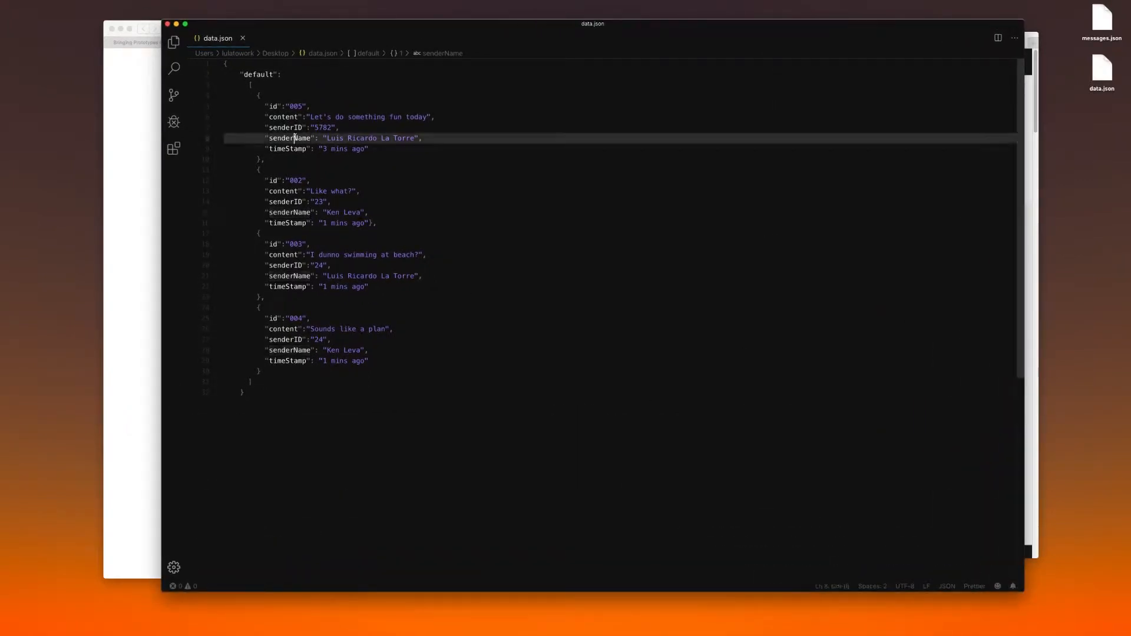
{"action": "left_click", "coordinate": [222, 64]}
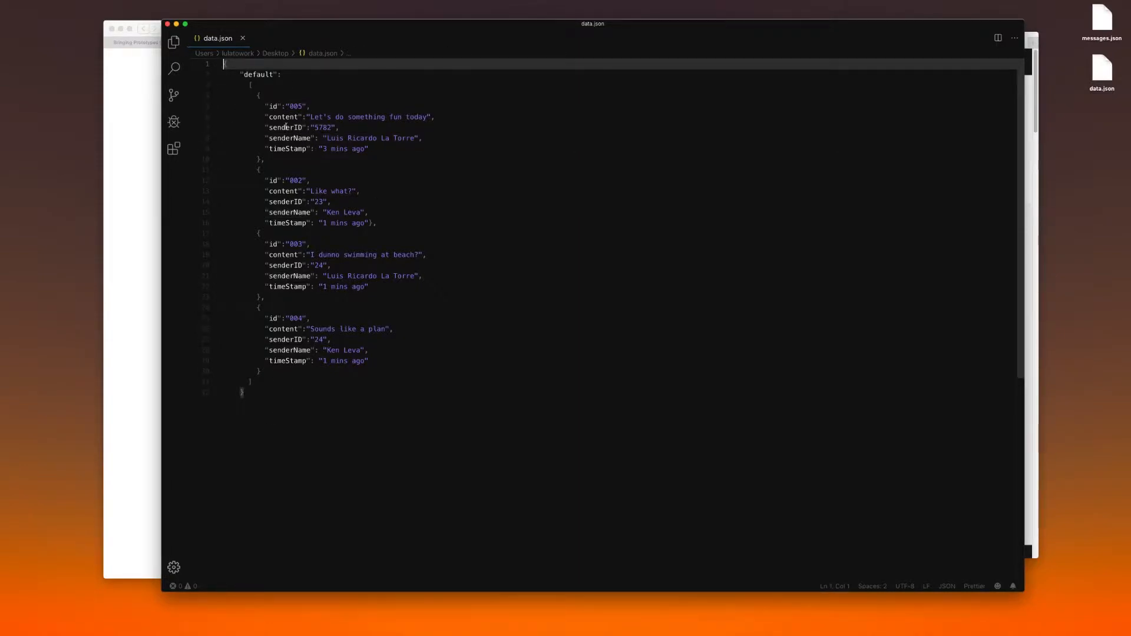
{"action": "double_click", "coordinate": [253, 75]}
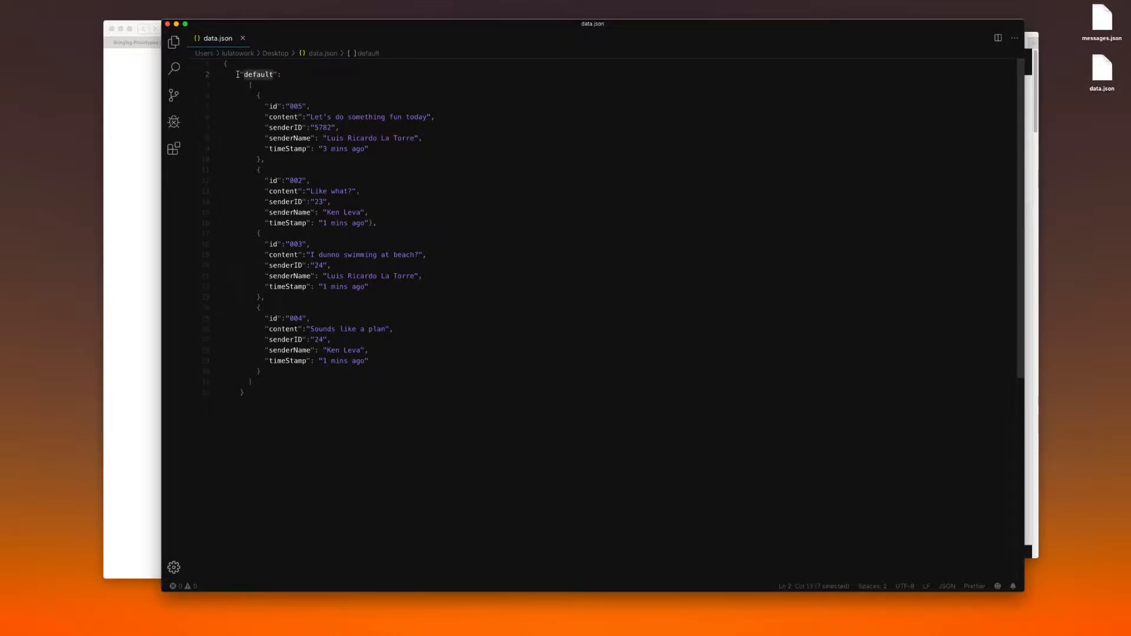
{"action": "left_click", "coordinate": [237, 74]}
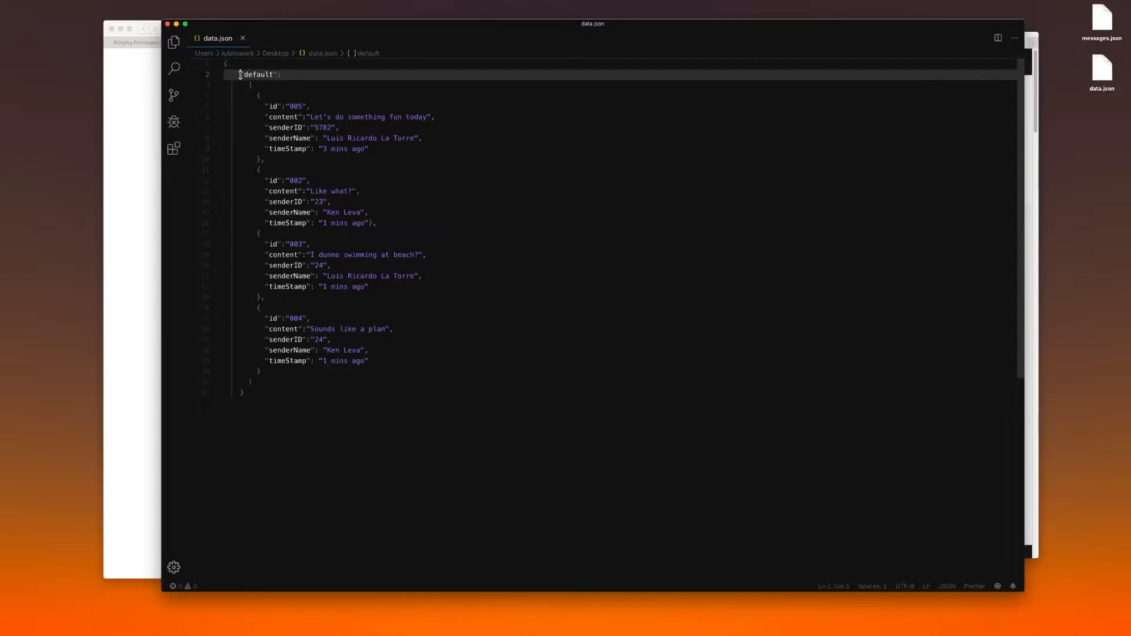
{"action": "left_click", "coordinate": [278, 75]}
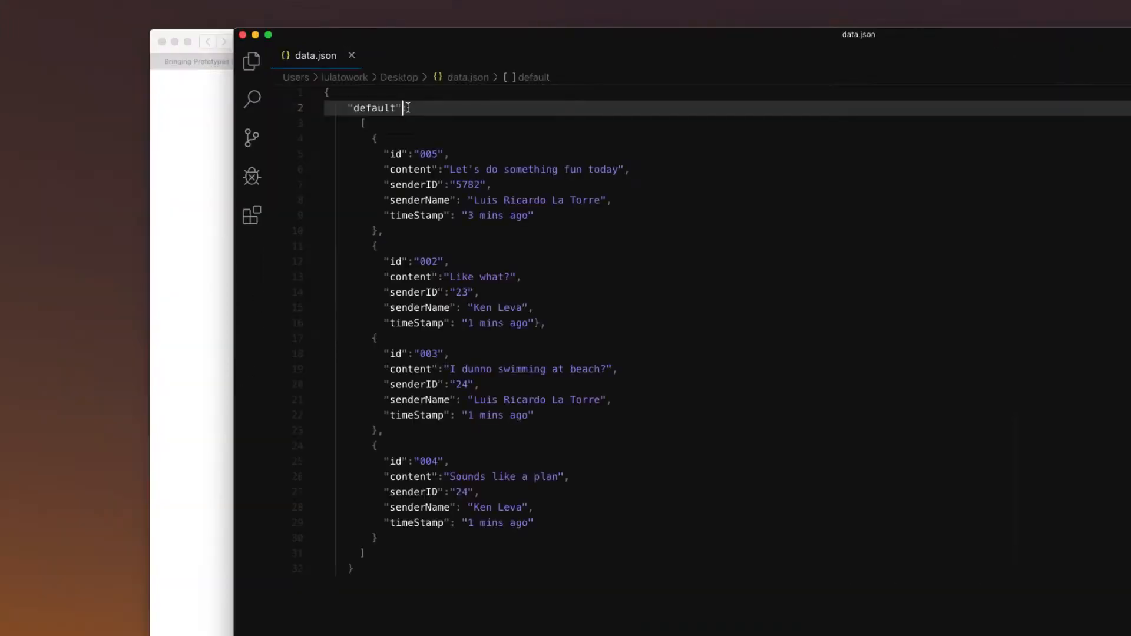
{"action": "mouse_move", "coordinate": [403, 107]}
{"action": "left_mouse_down"}
{"action": "mouse_move", "coordinate": [348, 108]}
{"action": "mouse_move", "coordinate": [407, 108]}
{"action": "left_mouse_up"}
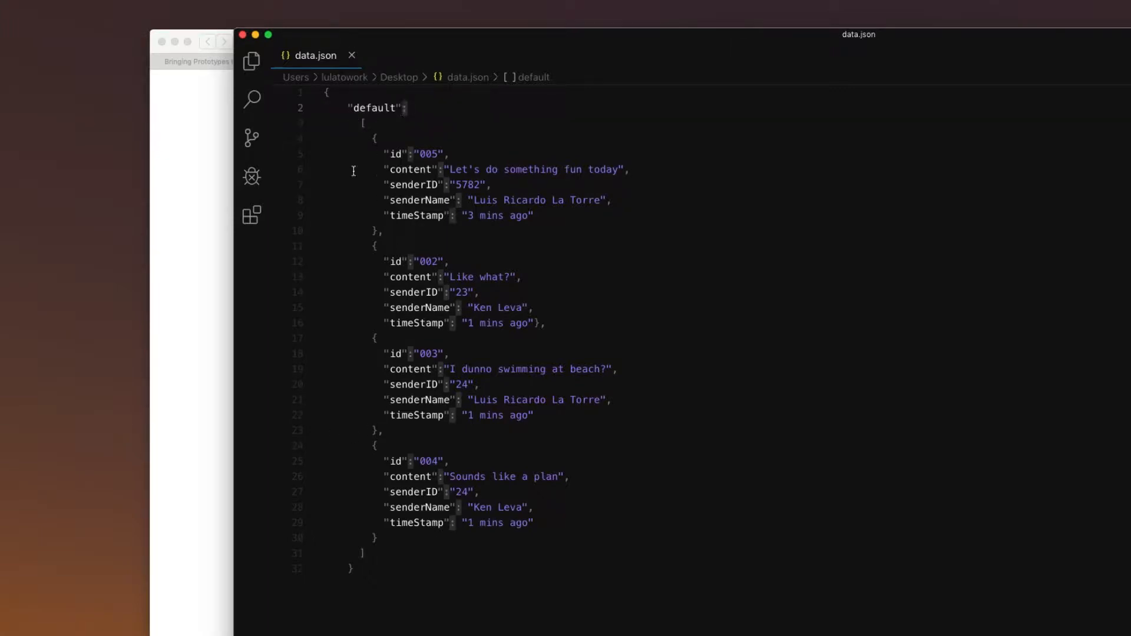
{"action": "left_click", "coordinate": [364, 123]}
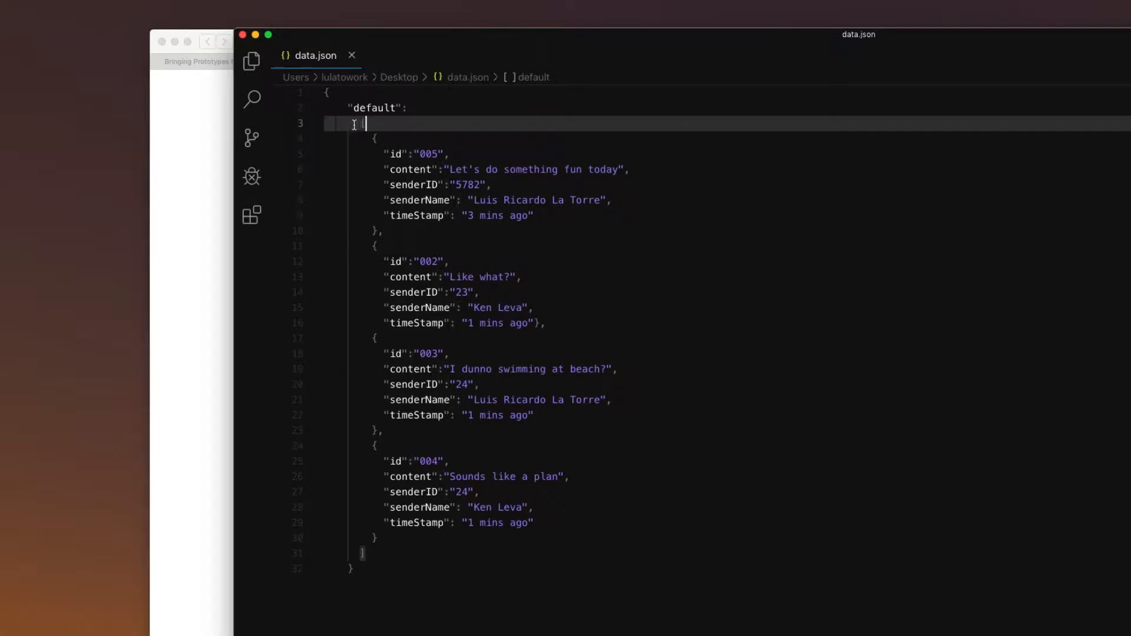
{"action": "left_click_drag", "start_coordinate": [359, 124], "coordinate": [382, 125]}
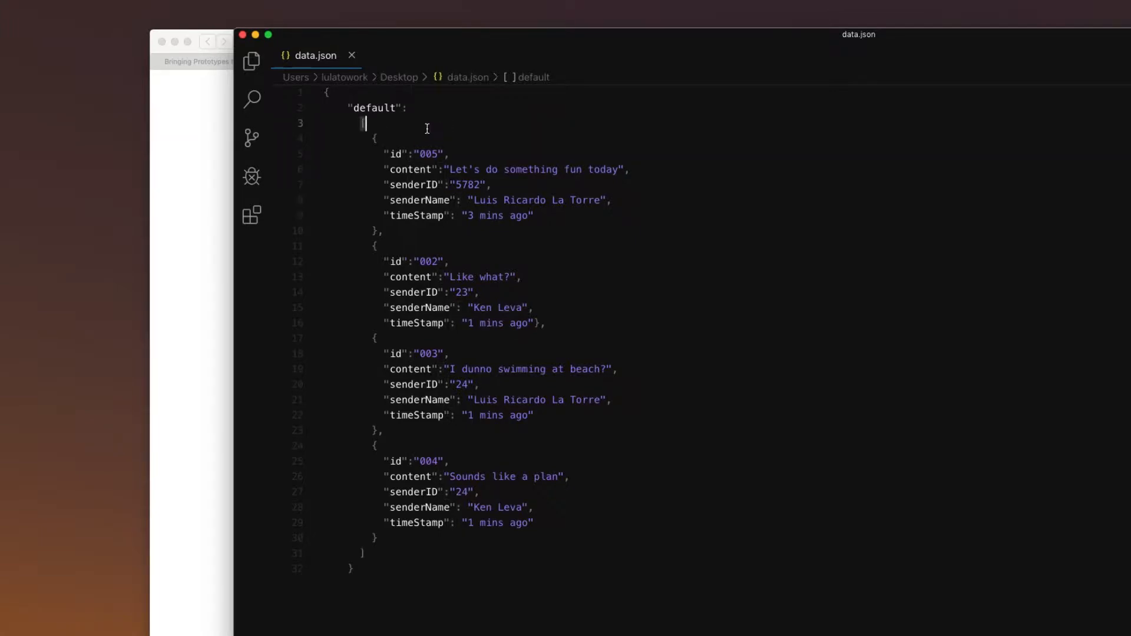
{"action": "left_click", "coordinate": [361, 552]}
Examine each of the four message objects in the default array and their content and senderName keys
{"action": "left_click_drag", "start_coordinate": [379, 231], "coordinate": [287, 140]}
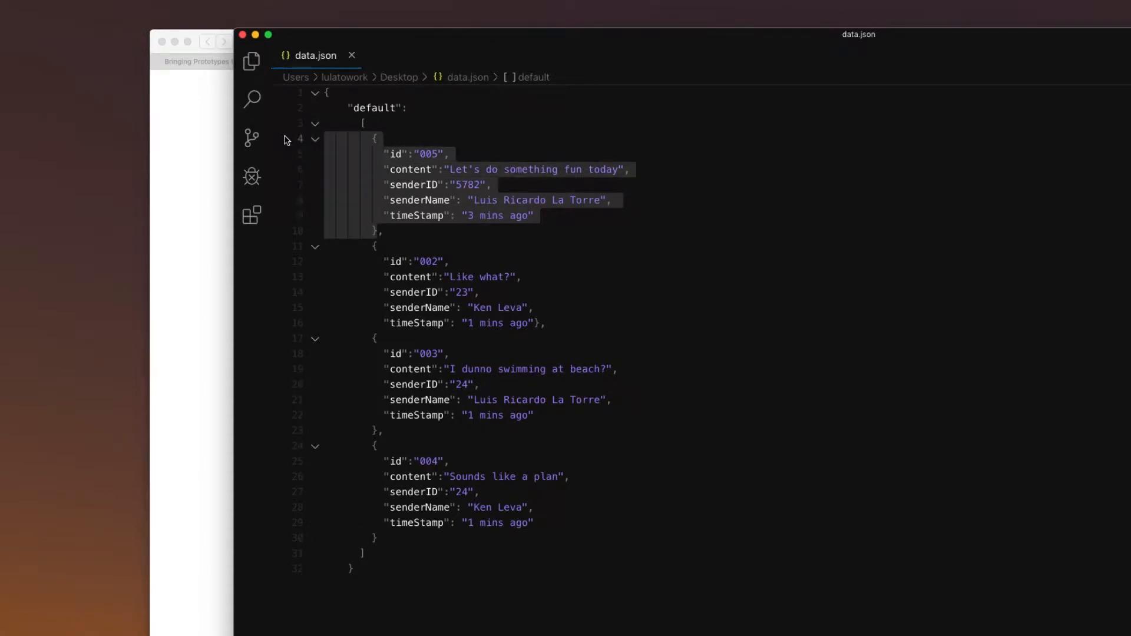
{"action": "left_click_drag", "start_coordinate": [378, 338], "coordinate": [309, 257]}
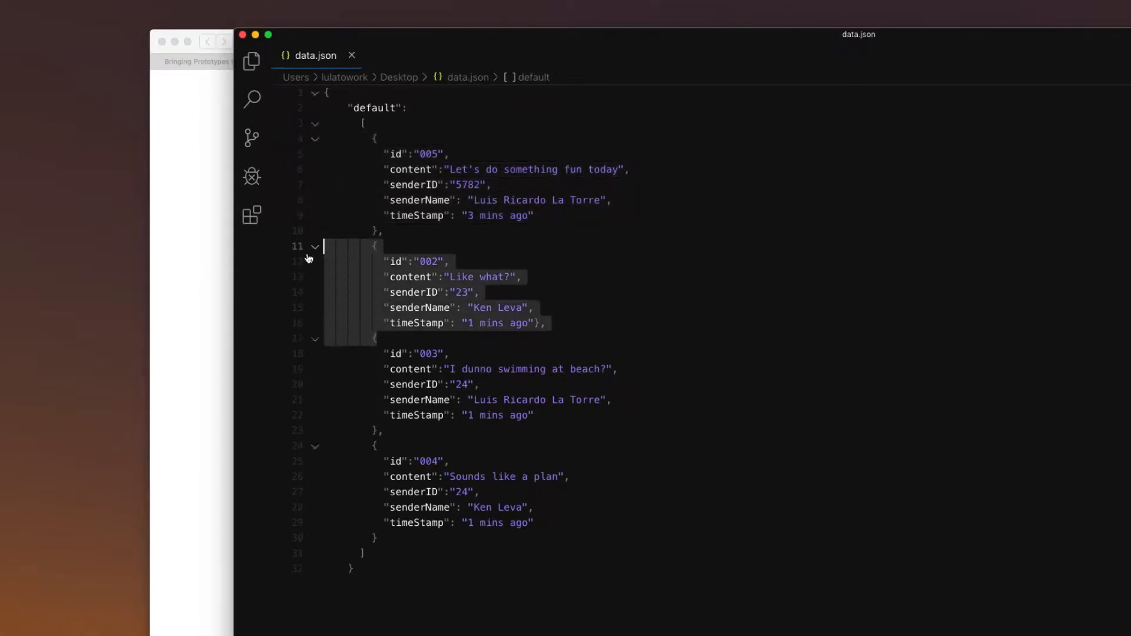
{"action": "left_click_drag", "start_coordinate": [379, 431], "coordinate": [298, 340]}
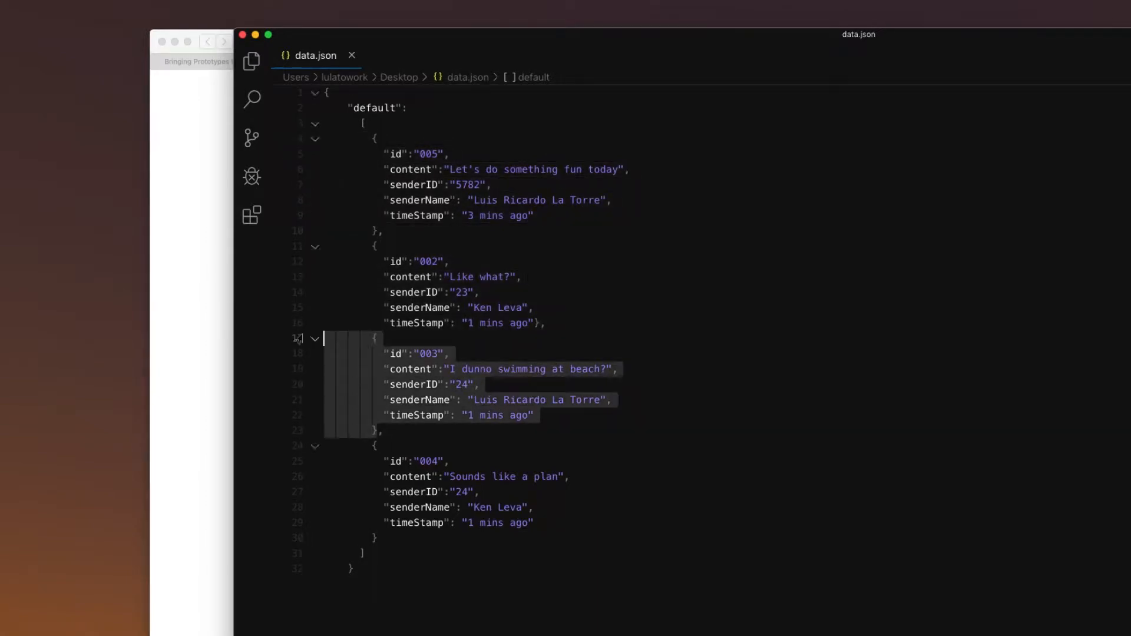
{"action": "left_click_drag", "start_coordinate": [377, 538], "coordinate": [321, 446]}
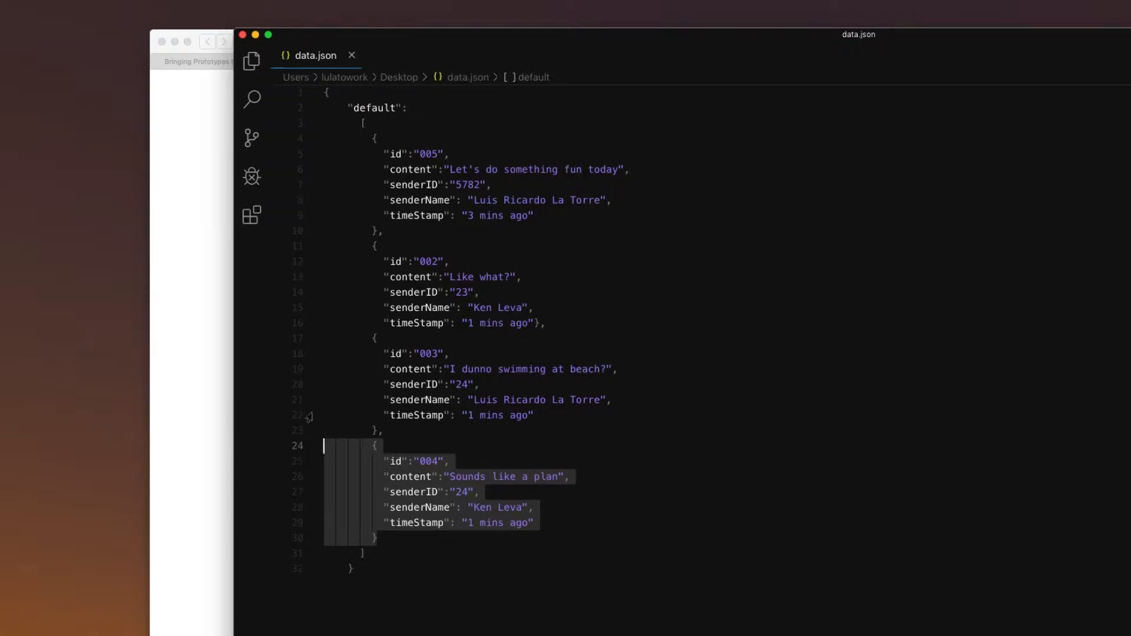
{"action": "left_click", "coordinate": [433, 492]}
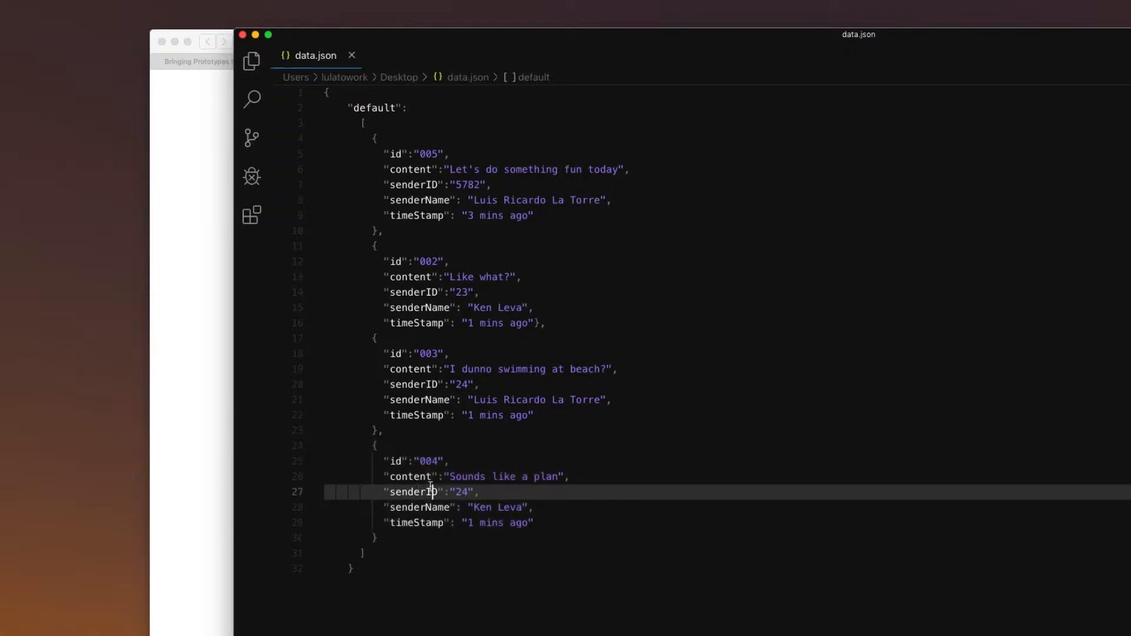
{"action": "double_click", "coordinate": [410, 476]}
{"action": "left_click_drag", "start_coordinate": [437, 476], "coordinate": [384, 475]}
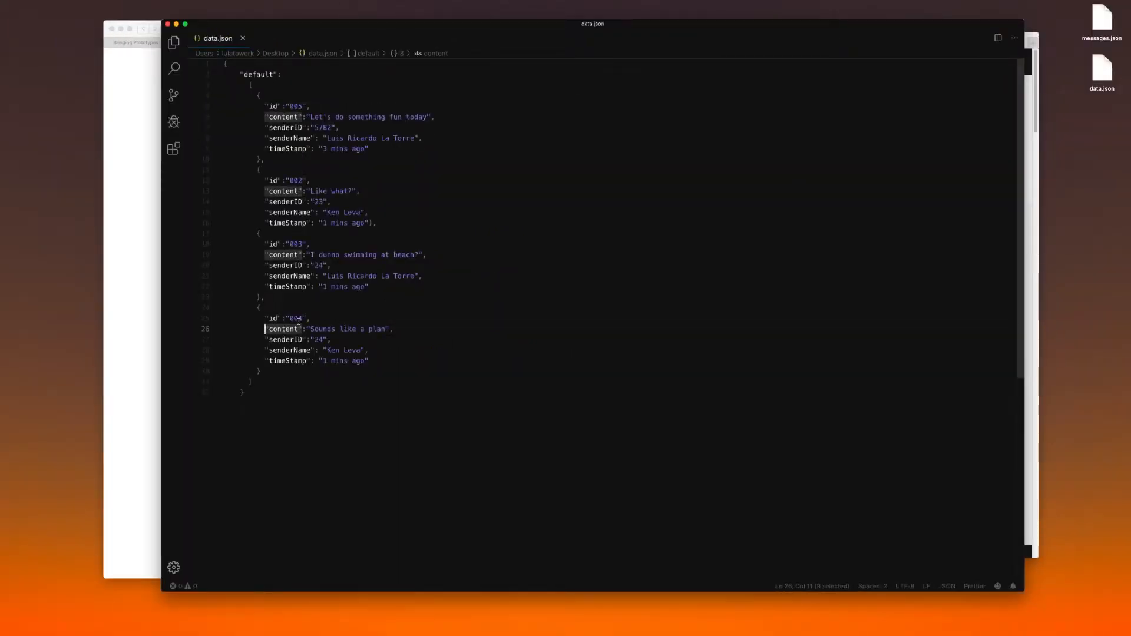
{"action": "left_click_drag", "start_coordinate": [306, 332], "coordinate": [302, 332]}
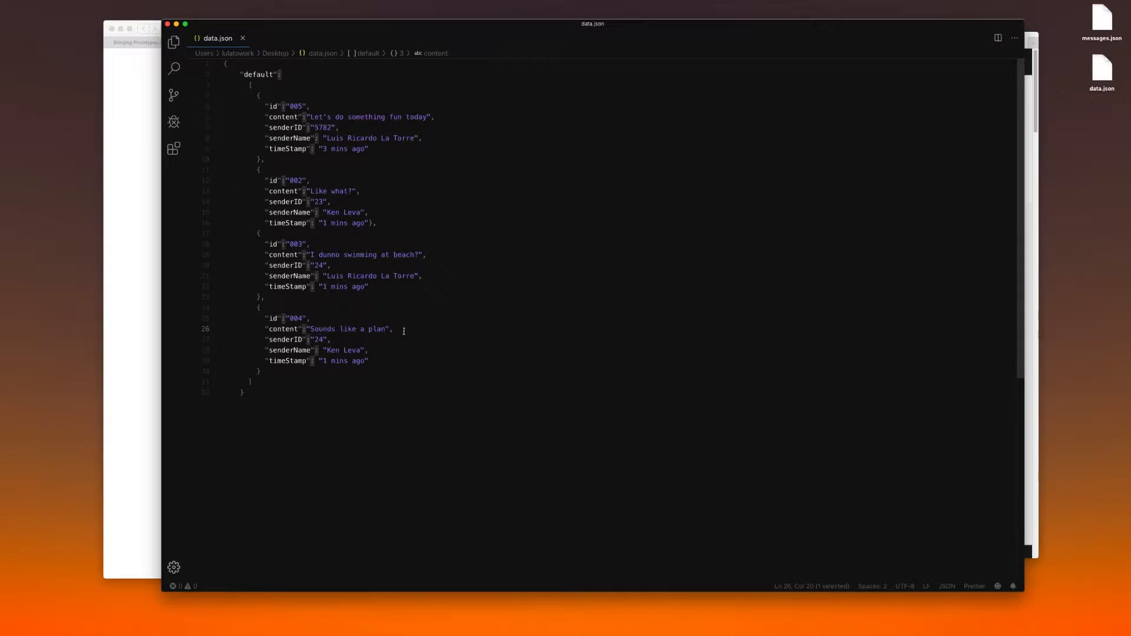
{"action": "double_click", "coordinate": [288, 276]}
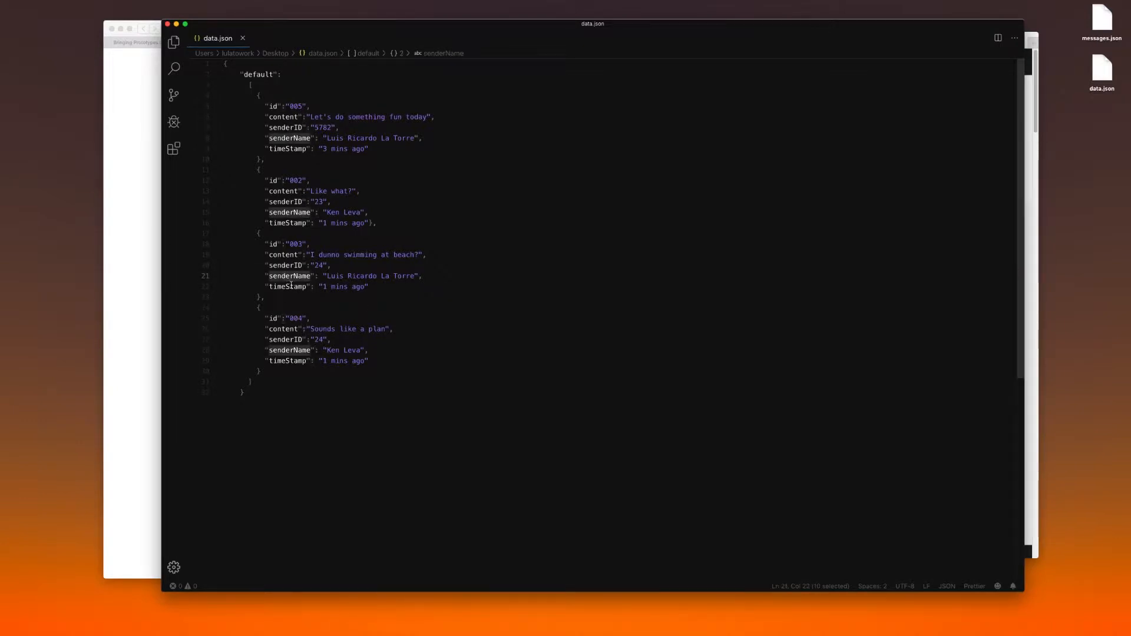
{"action": "double_click", "coordinate": [283, 254]}
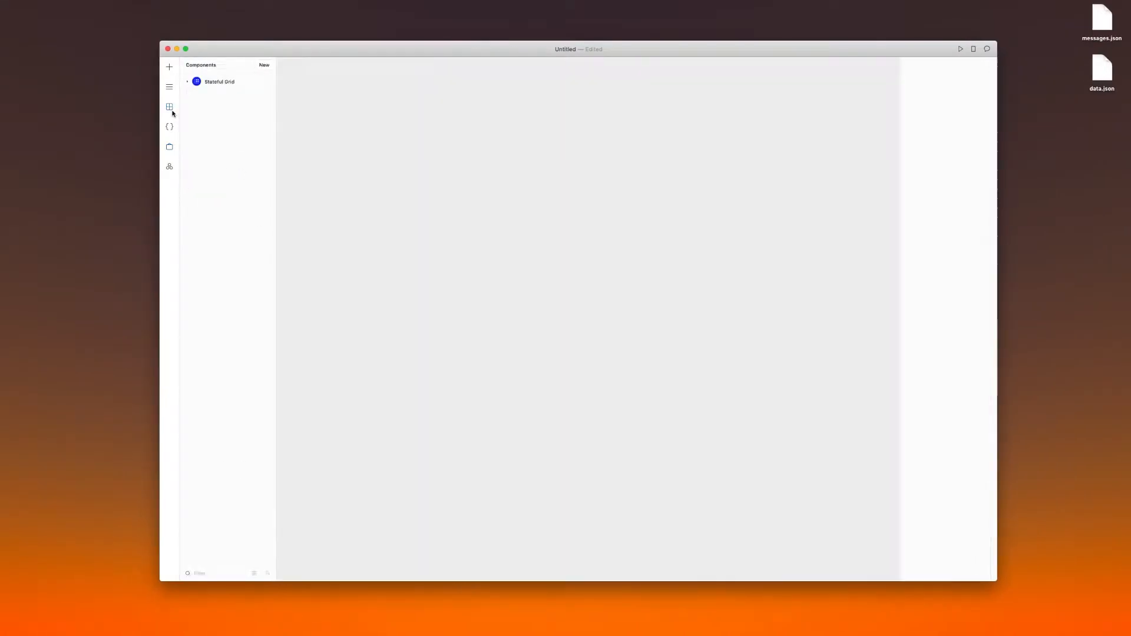
Switch to Framer X, add an Apple iPhone XS frame and place the StatefulGrid component in its middle, about 313 by 299
{"action": "left_click", "coordinate": [170, 107]}
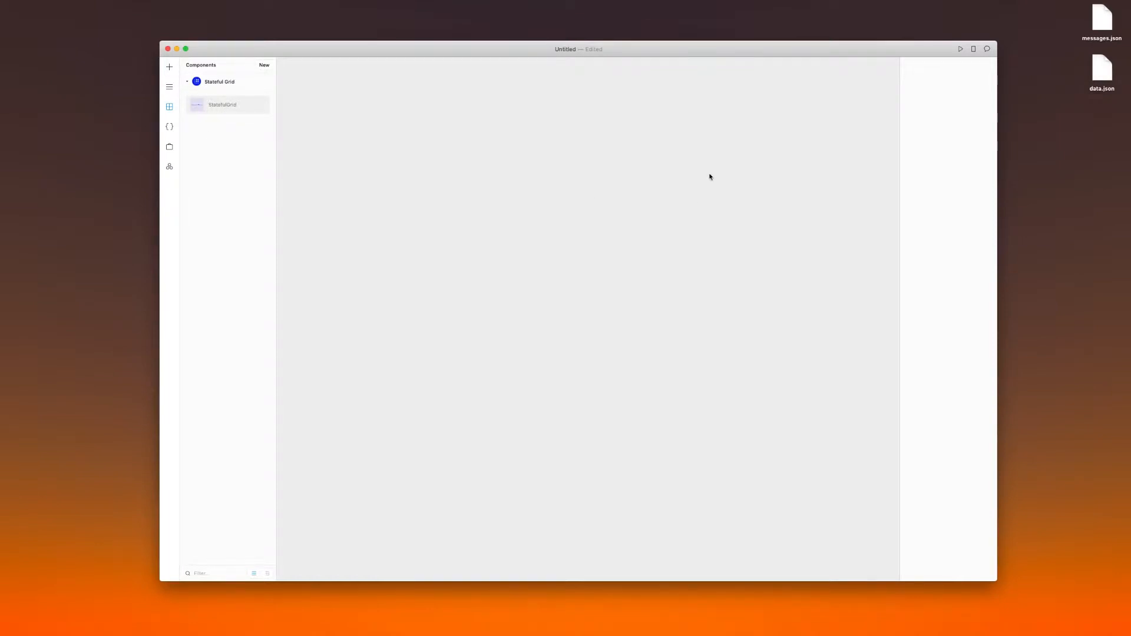
{"action": "key", "text": "f"}
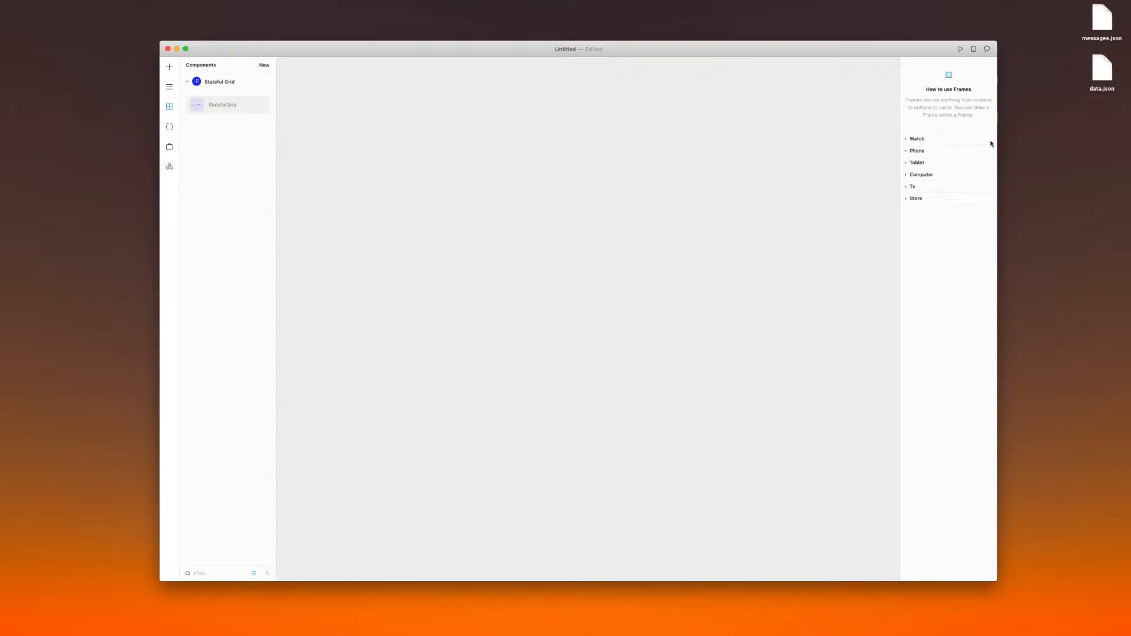
{"action": "left_click", "coordinate": [938, 153]}
{"action": "left_click", "coordinate": [926, 198]}
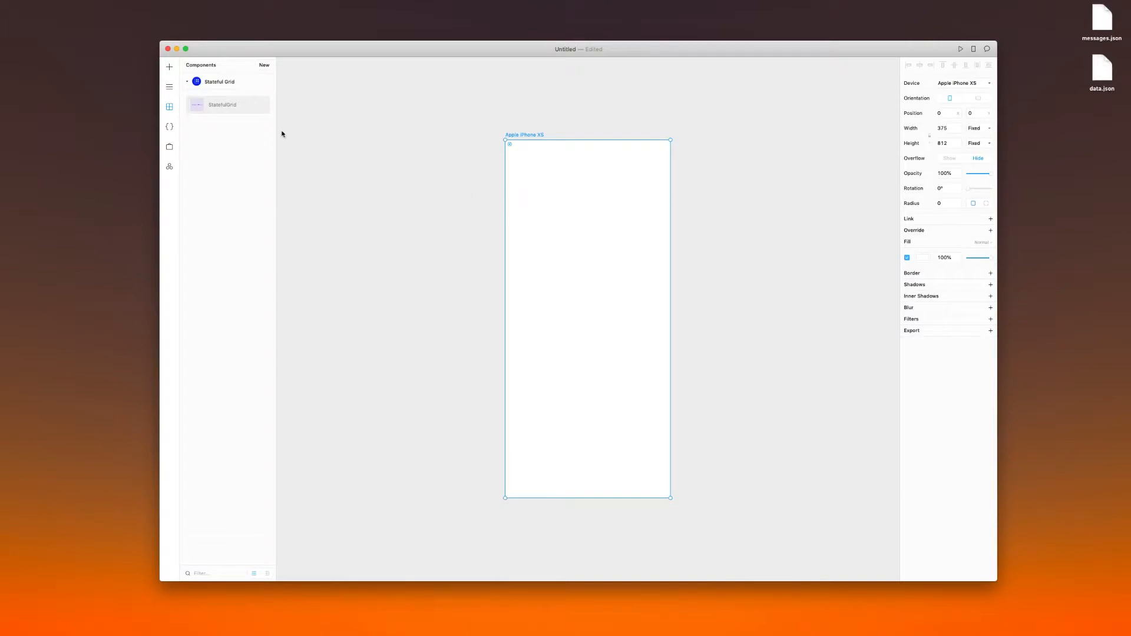
{"action": "left_click_drag", "start_coordinate": [227, 108], "coordinate": [535, 219]}
{"action": "left_click_drag", "start_coordinate": [613, 281], "coordinate": [606, 330]}
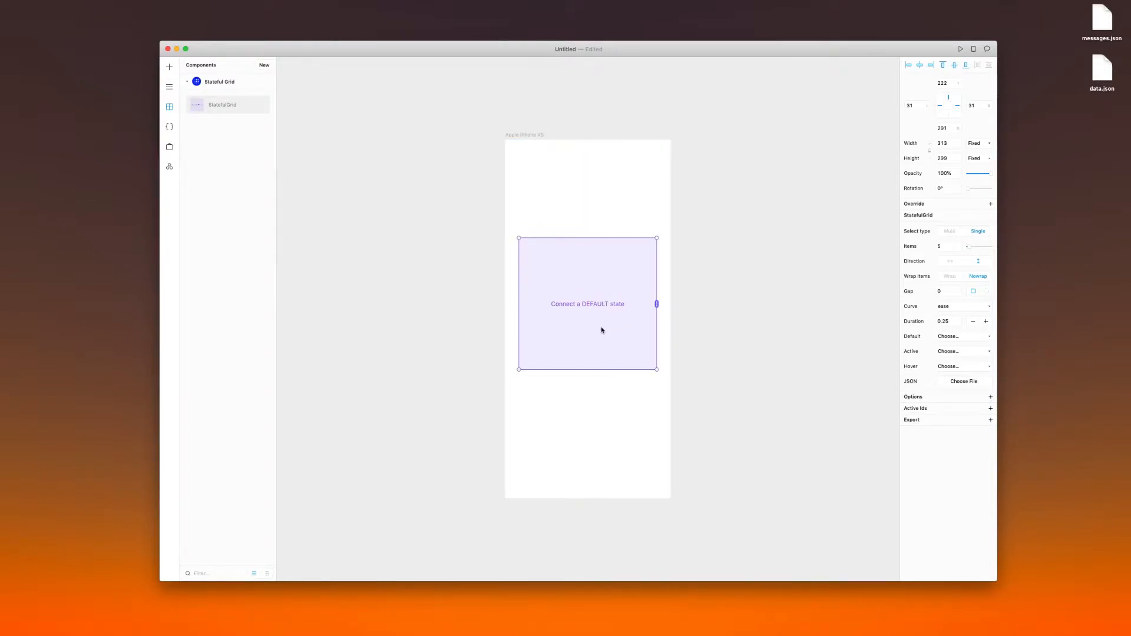
Add a second Apple iPhone XS frame beside the first and shrink its height to about 77
{"action": "key", "text": "f"}
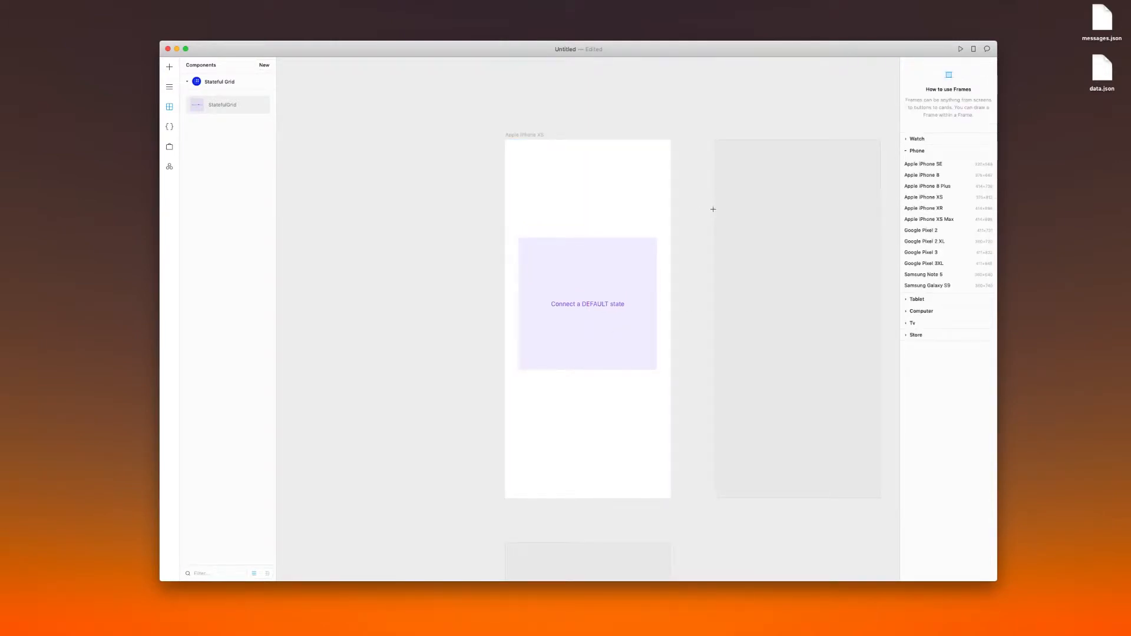
{"action": "left_click", "coordinate": [759, 248]}
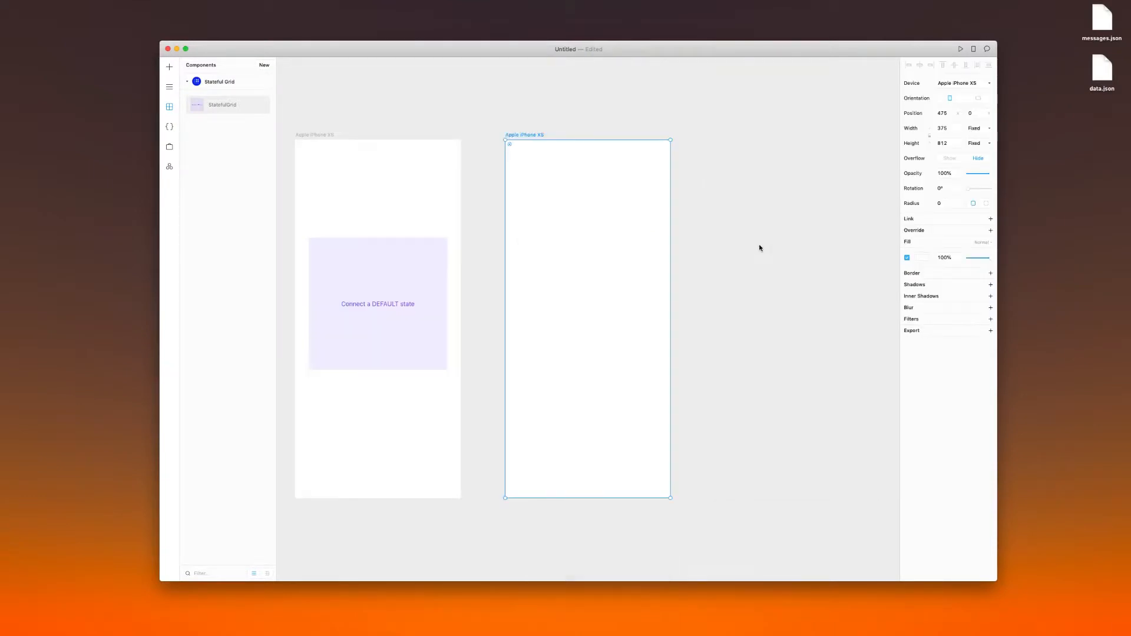
{"action": "left_click_drag", "start_coordinate": [596, 498], "coordinate": [614, 174]}
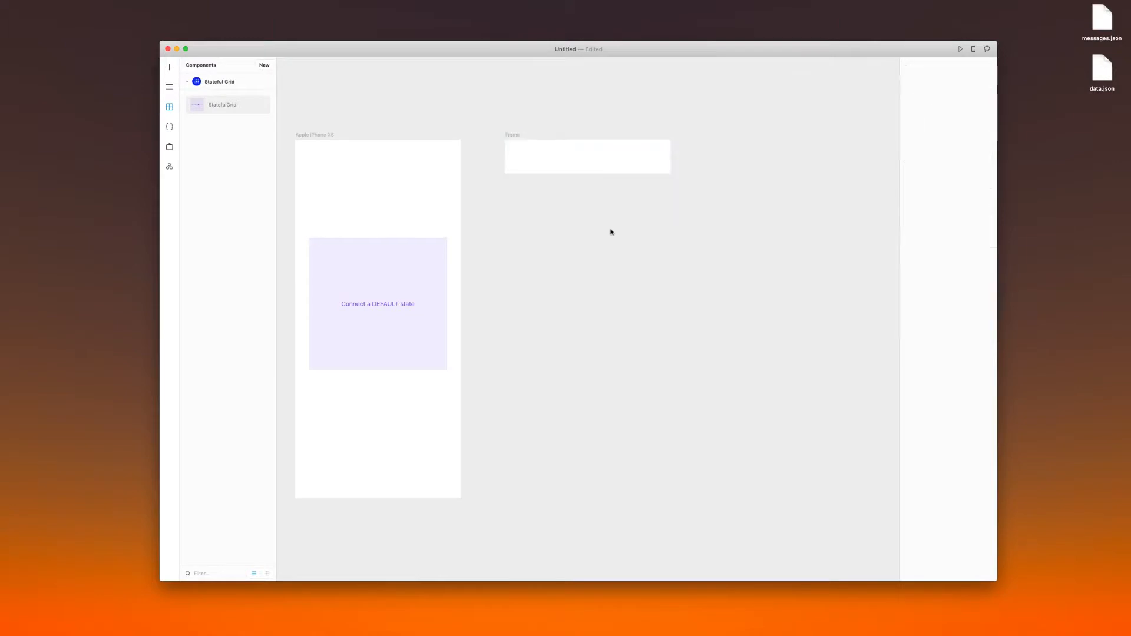
Rename the short frame as default
{"action": "left_click", "coordinate": [571, 161]}
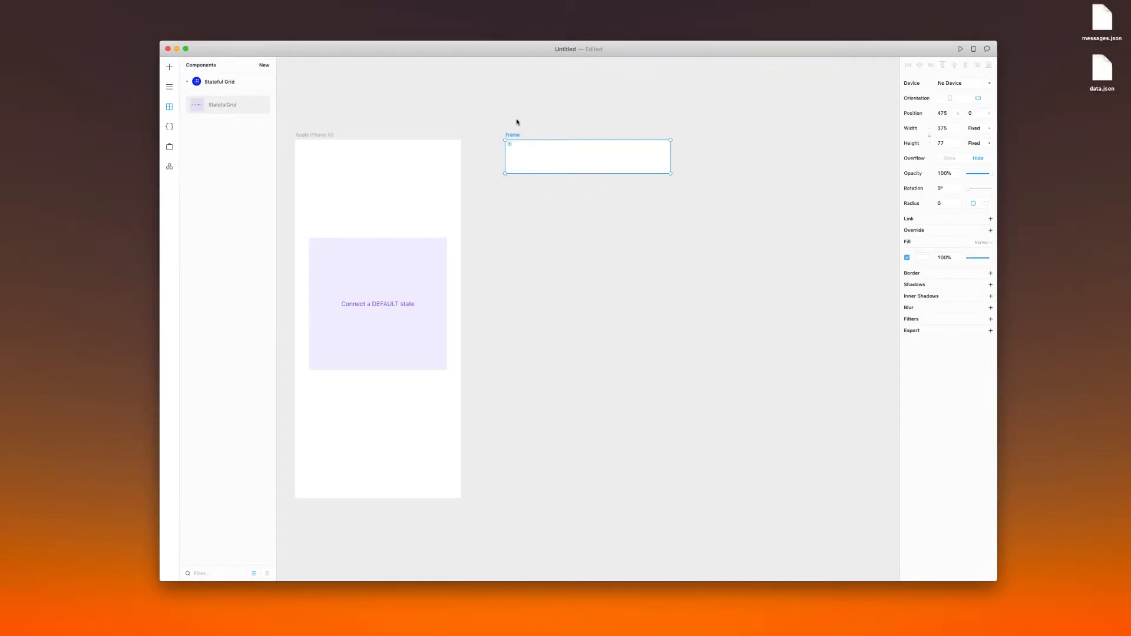
{"action": "left_click", "coordinate": [170, 126]}
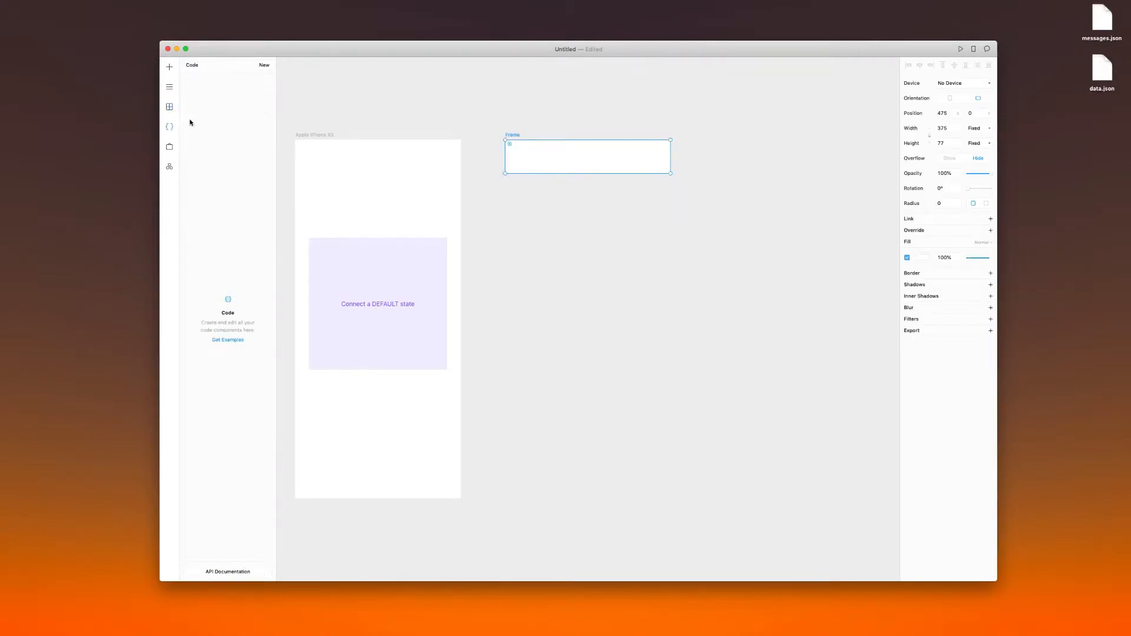
{"action": "left_click", "coordinate": [169, 87]}
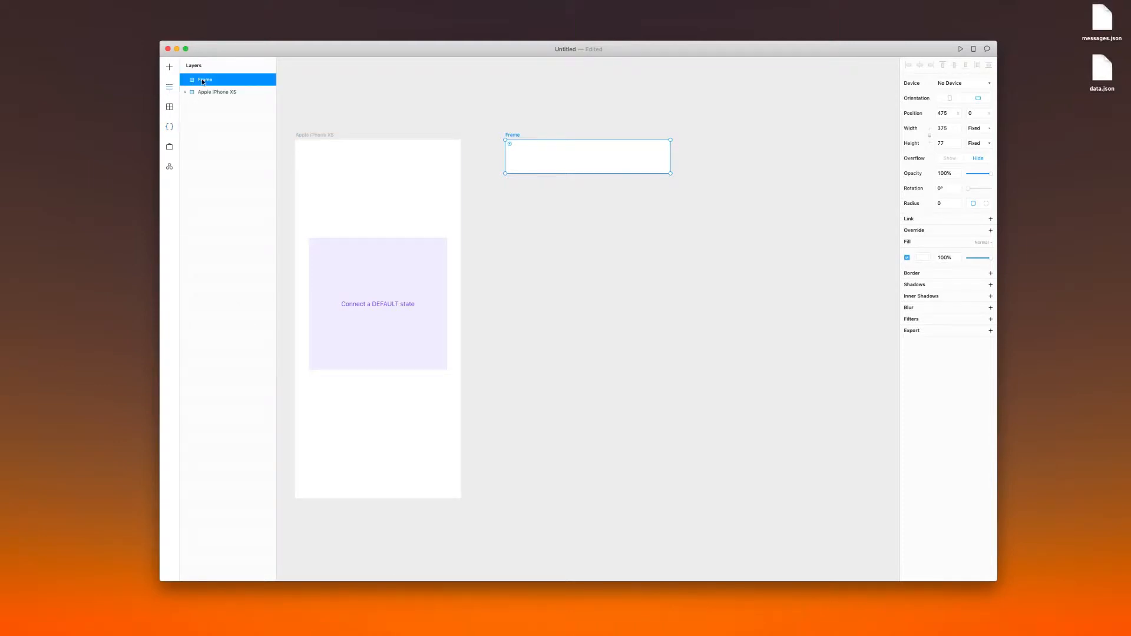
{"action": "double_click", "coordinate": [203, 80]}
{"action": "type", "text": "f"}
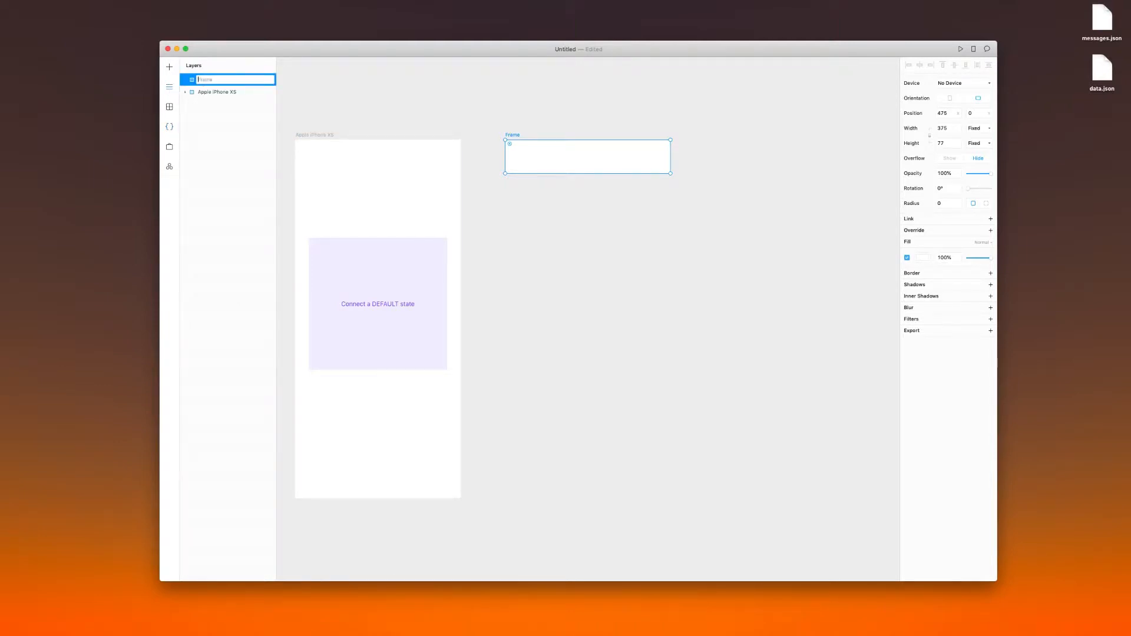
{"action": "type", "text": "efault"}
{"action": "key", "text": "Return"}
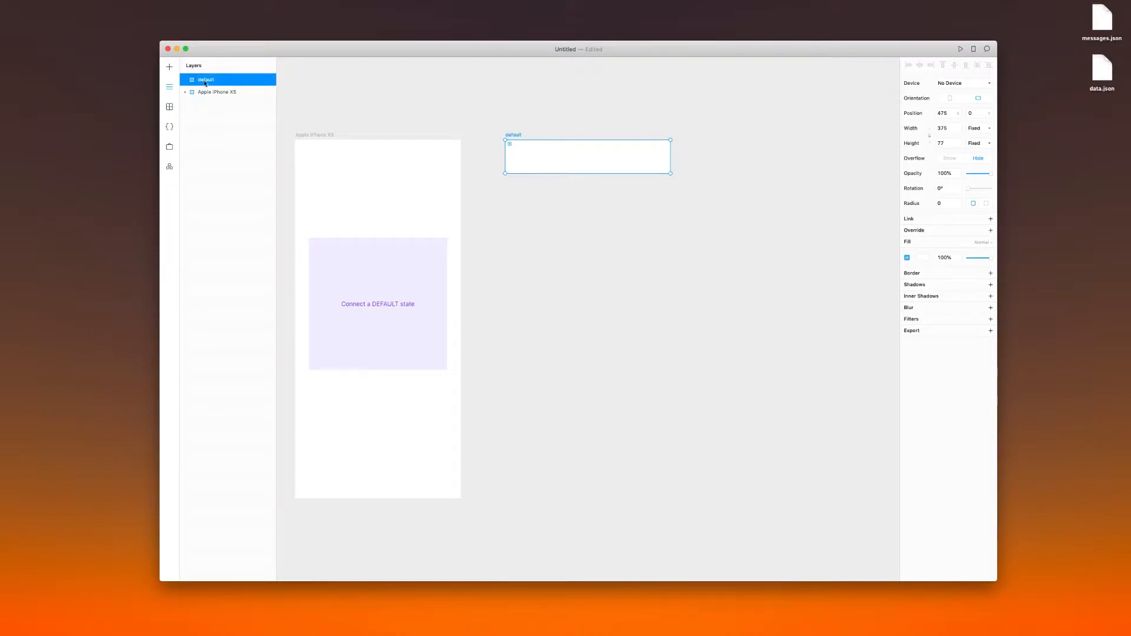
Move the StatefulGrid to the phone frame's left edge, about 71 below its top, and enlarge it to the frame's full width
{"action": "left_click", "coordinate": [409, 290]}
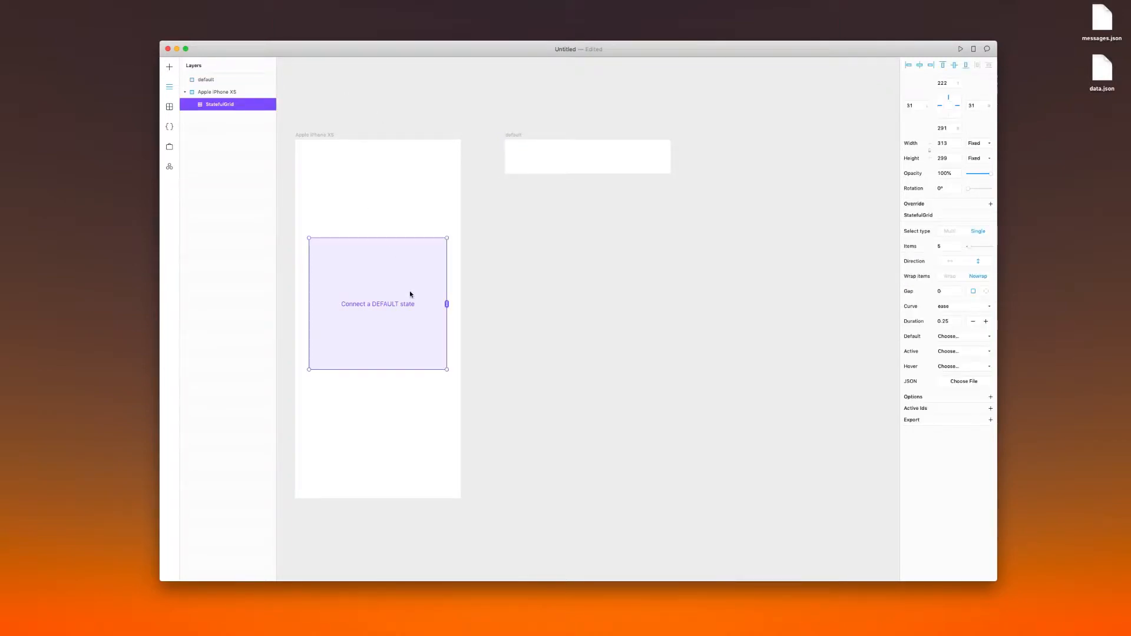
{"action": "left_click_drag", "start_coordinate": [411, 294], "coordinate": [395, 241]}
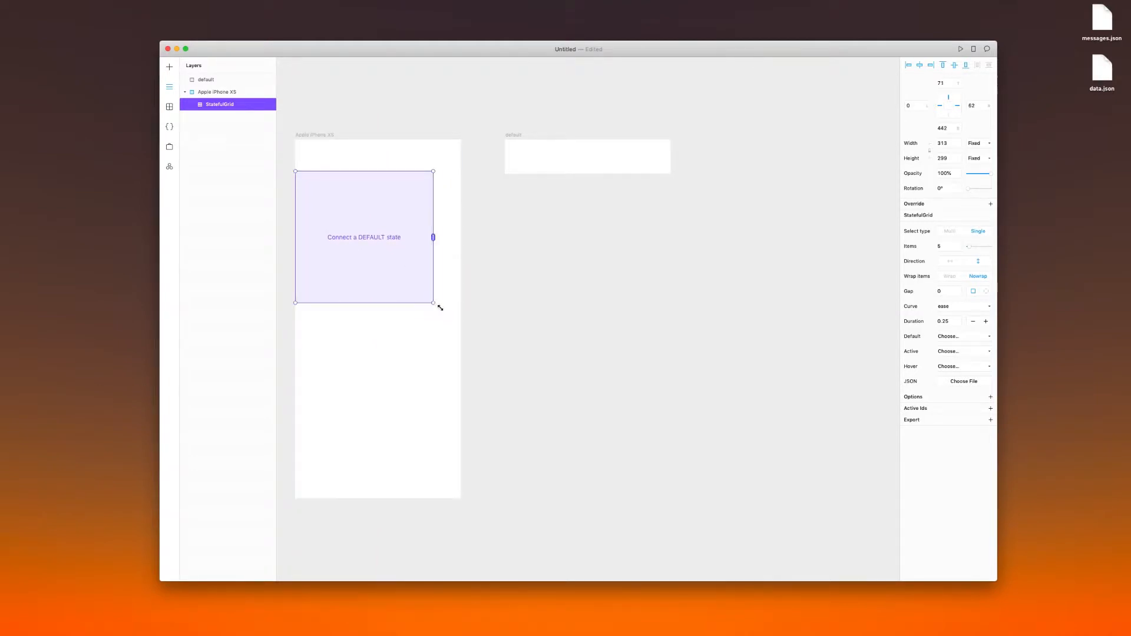
{"action": "left_click_drag", "start_coordinate": [439, 308], "coordinate": [462, 329]}
Give the default frame a gray border 1 wide on its bottom edge only, with the other three sides at 0
{"action": "left_click", "coordinate": [615, 172]}
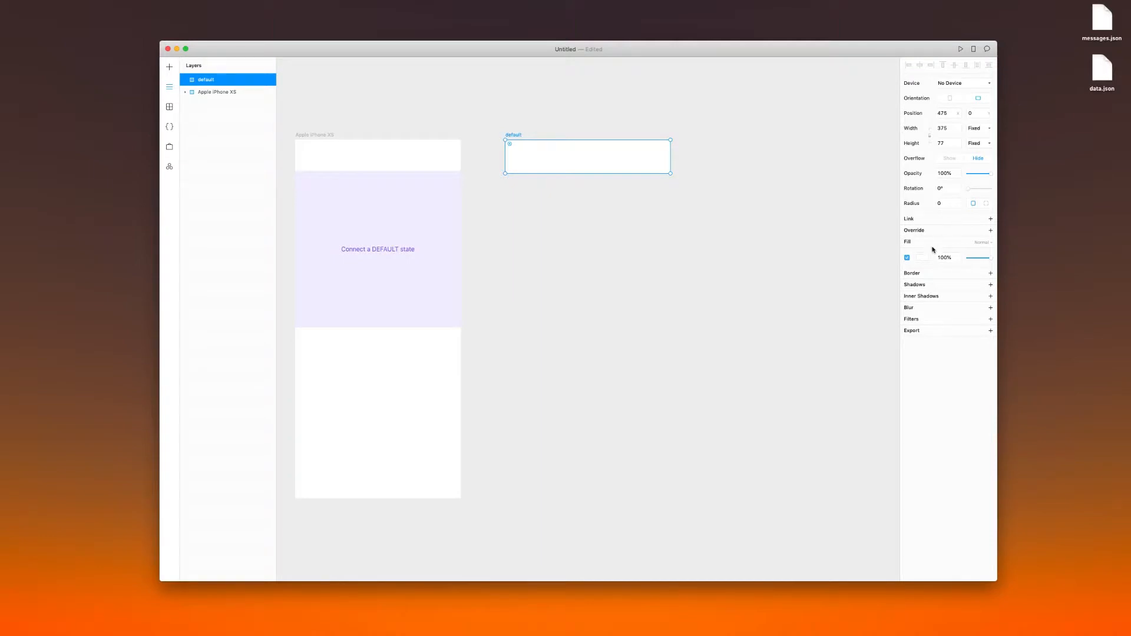
{"action": "left_click", "coordinate": [990, 274]}
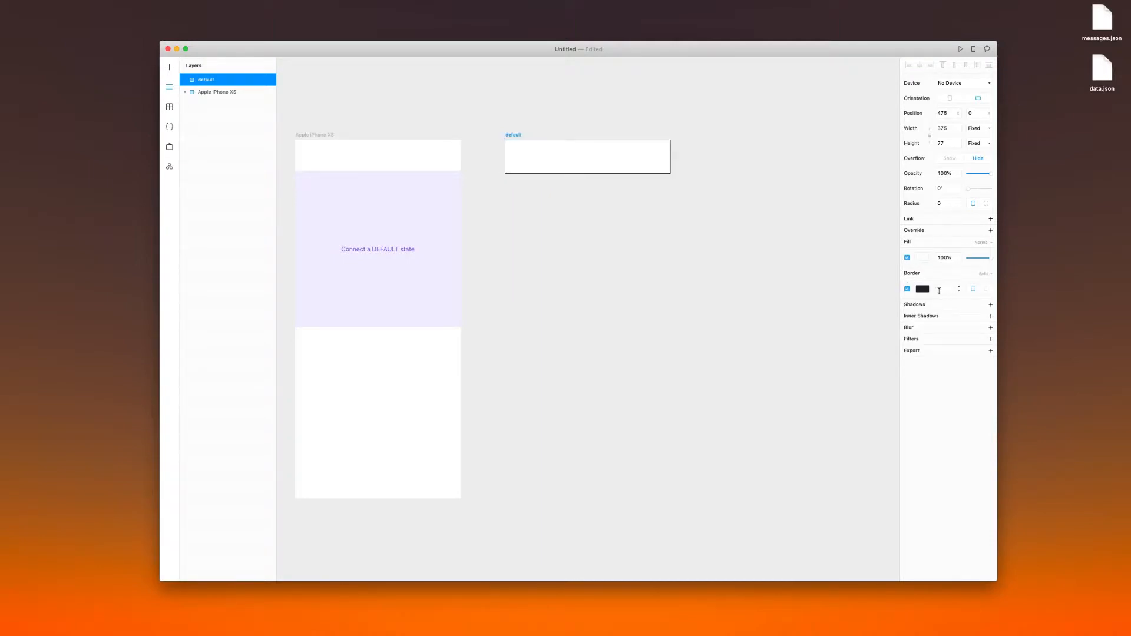
{"action": "left_click", "coordinate": [986, 289]}
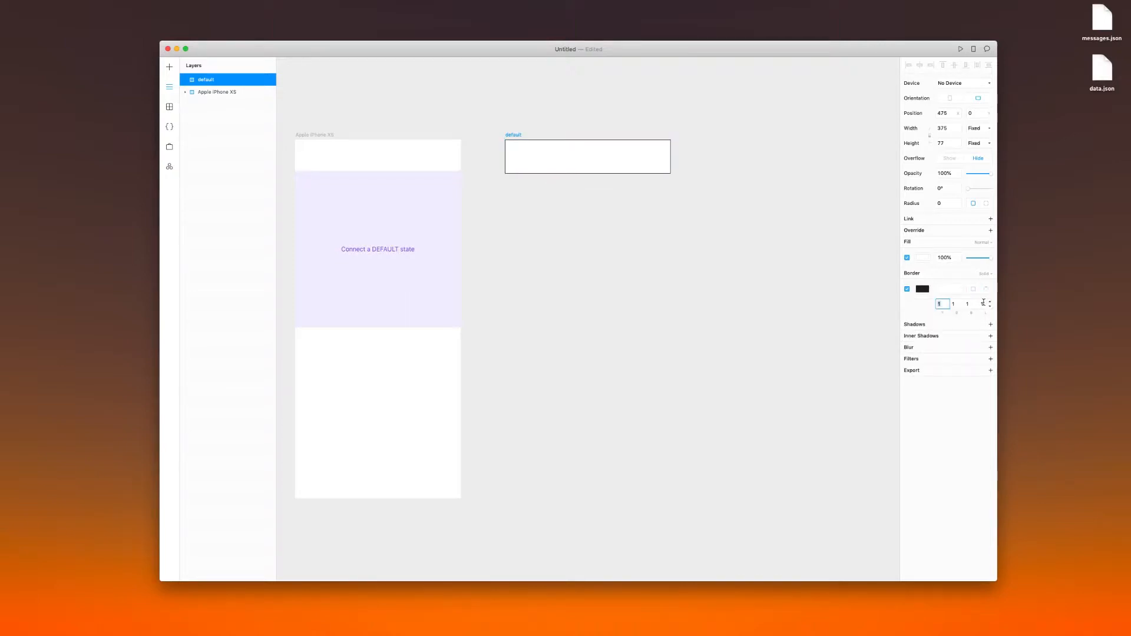
{"action": "type", "text": "0"}
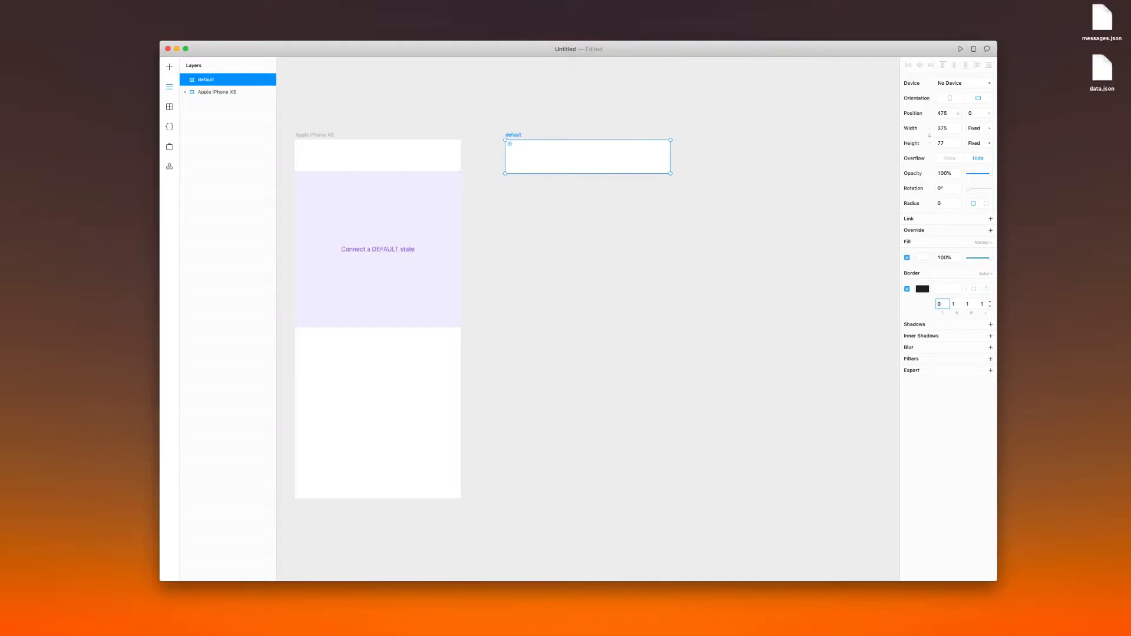
{"action": "left_click", "coordinate": [953, 304]}
{"action": "left_click", "coordinate": [983, 304]}
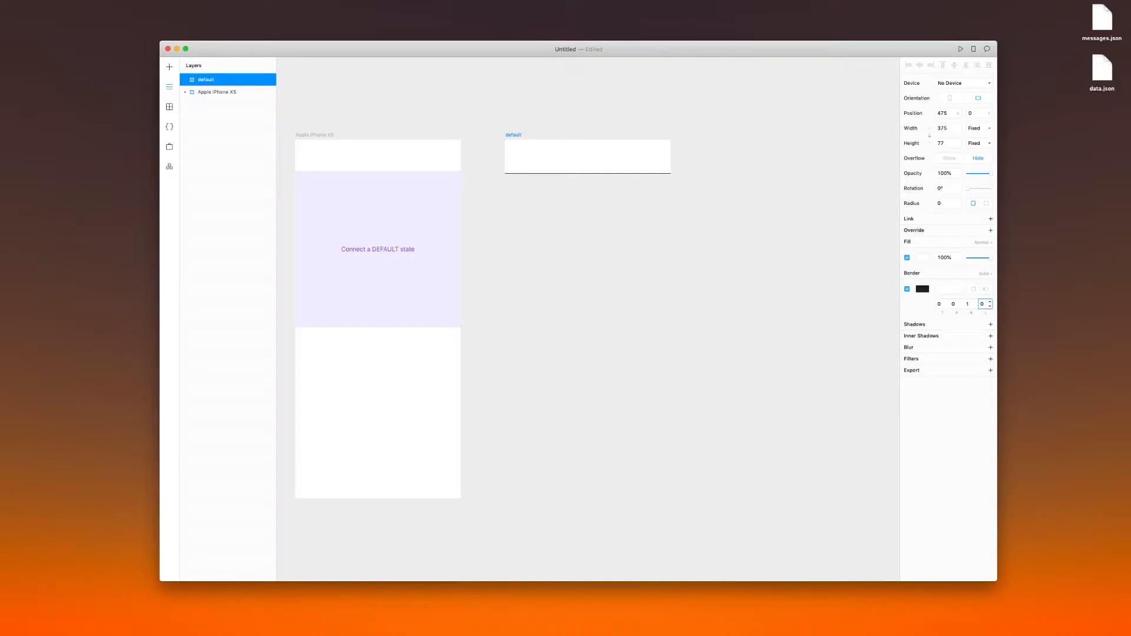
{"action": "left_click", "coordinate": [922, 289]}
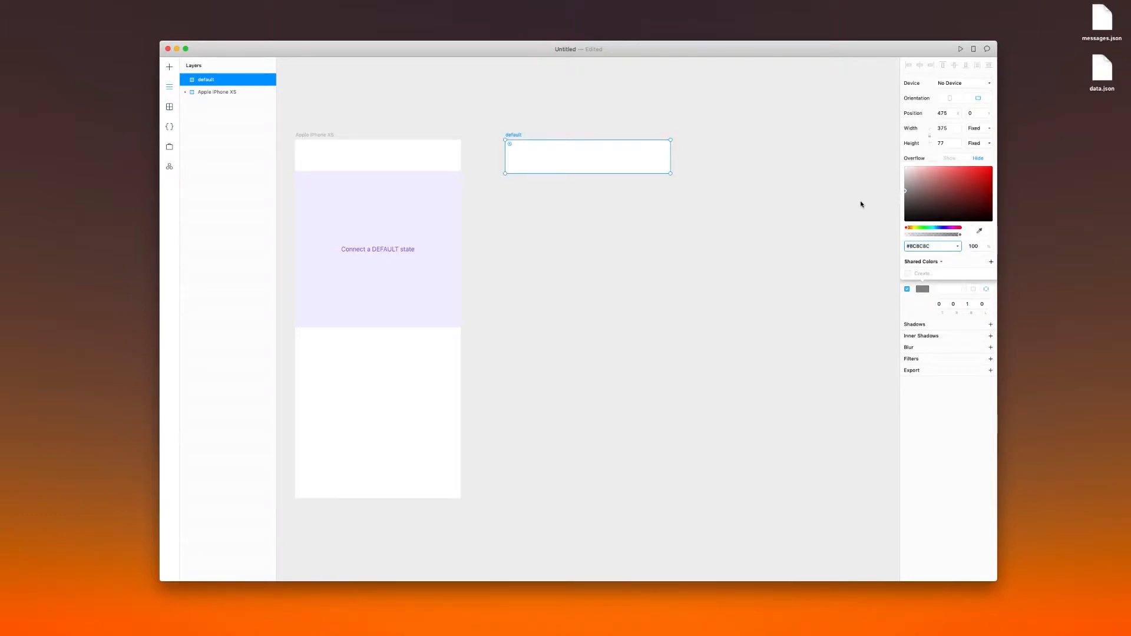
{"action": "left_click", "coordinate": [724, 278]}
Connect the StatefulGrid to the default frame as its Default state
{"action": "left_click", "coordinate": [419, 254]}
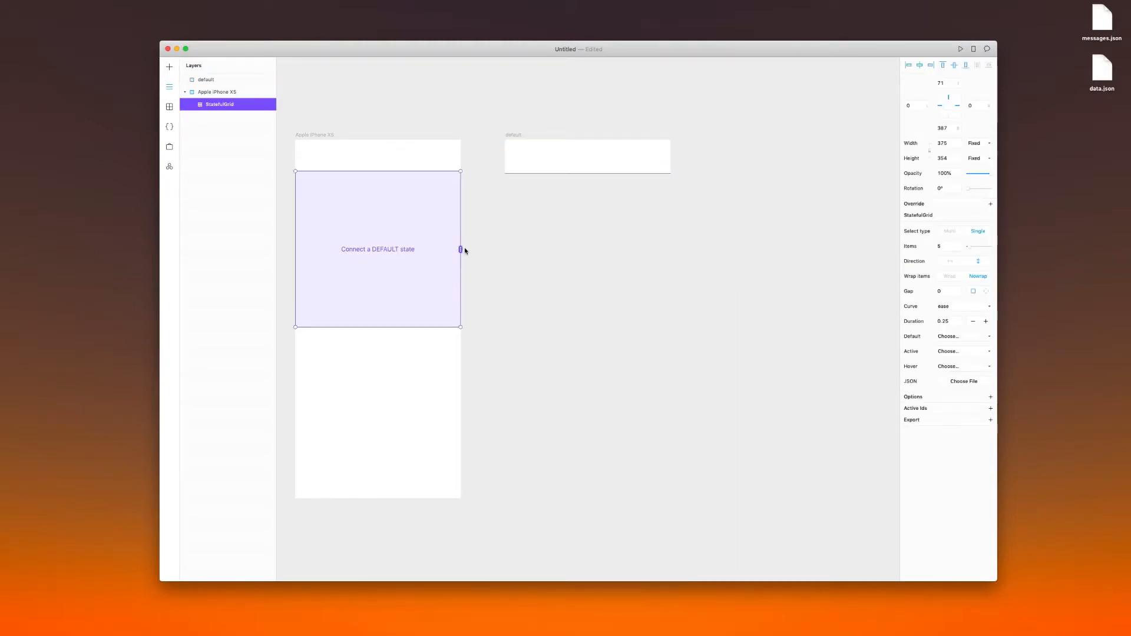
{"action": "mouse_move", "coordinate": [460, 250]}
{"action": "left_mouse_down"}
{"action": "mouse_move", "coordinate": [476, 205]}
{"action": "mouse_move", "coordinate": [441, 245]}
{"action": "left_mouse_up"}
{"action": "left_click_drag", "start_coordinate": [461, 249], "coordinate": [547, 156]}
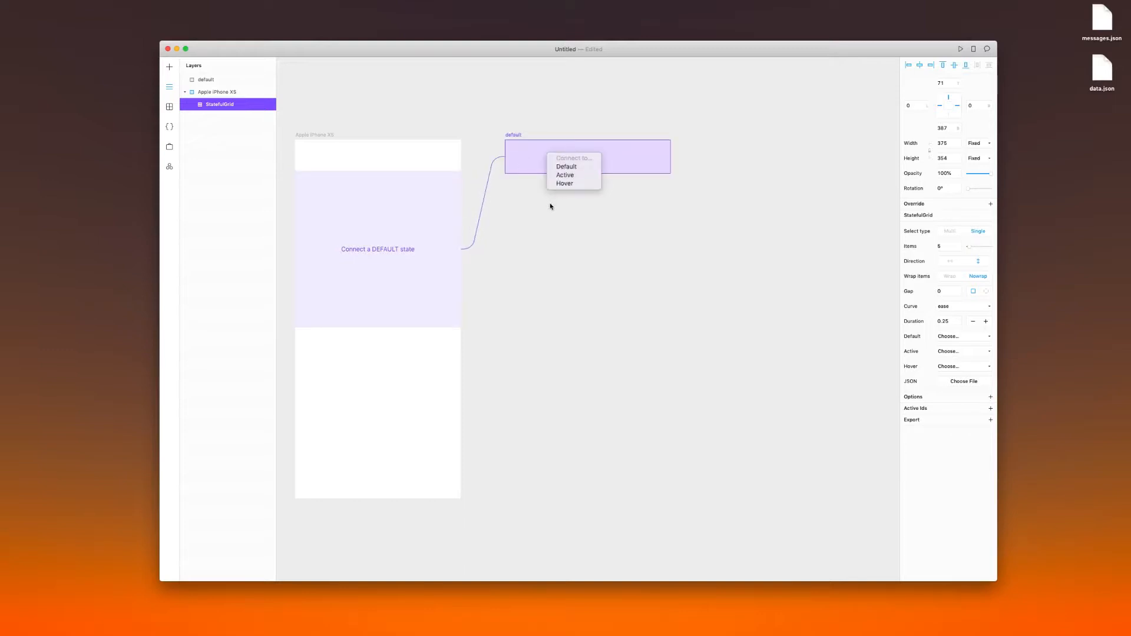
{"action": "left_click", "coordinate": [577, 168]}
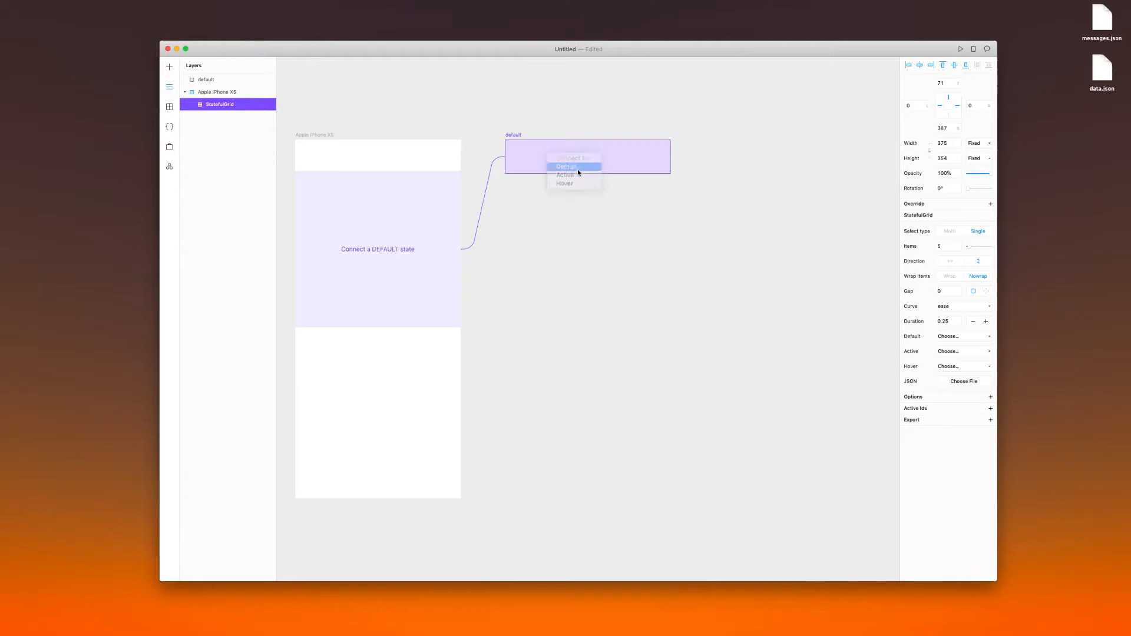
{"action": "left_click", "coordinate": [529, 210]}
Extend the StatefulGrid downward in the phone frame to a height of about 596
{"action": "left_click", "coordinate": [459, 254]}
{"action": "left_click_drag", "start_coordinate": [494, 301], "coordinate": [630, 291]}
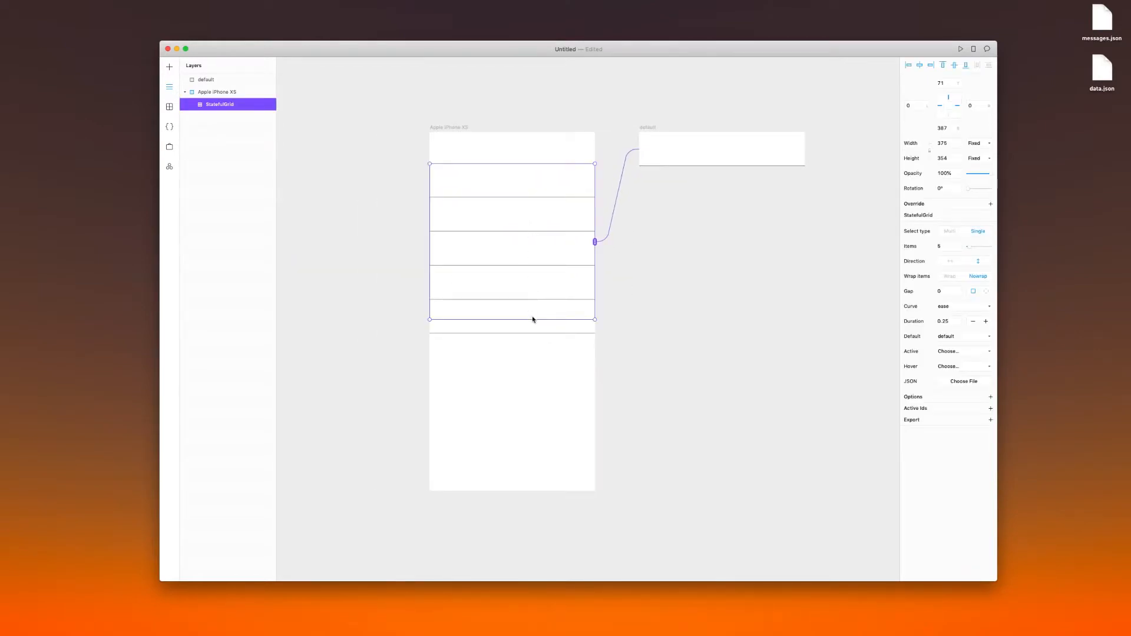
{"action": "left_click_drag", "start_coordinate": [533, 320], "coordinate": [537, 427]}
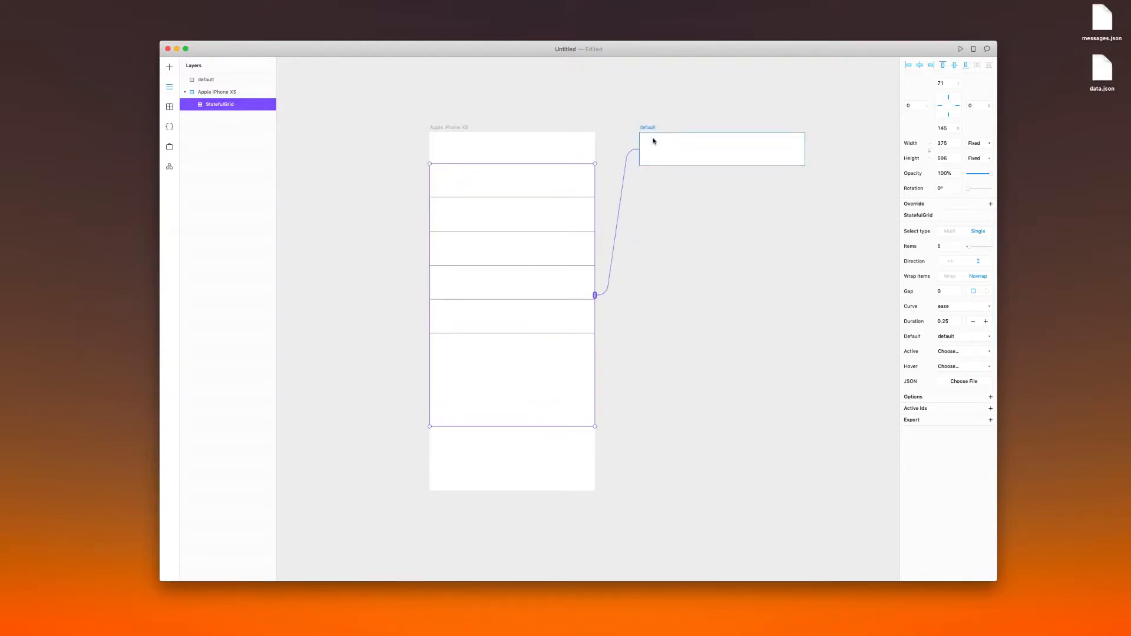
{"action": "left_click", "coordinate": [669, 202]}
{"action": "left_click", "coordinate": [644, 134]}
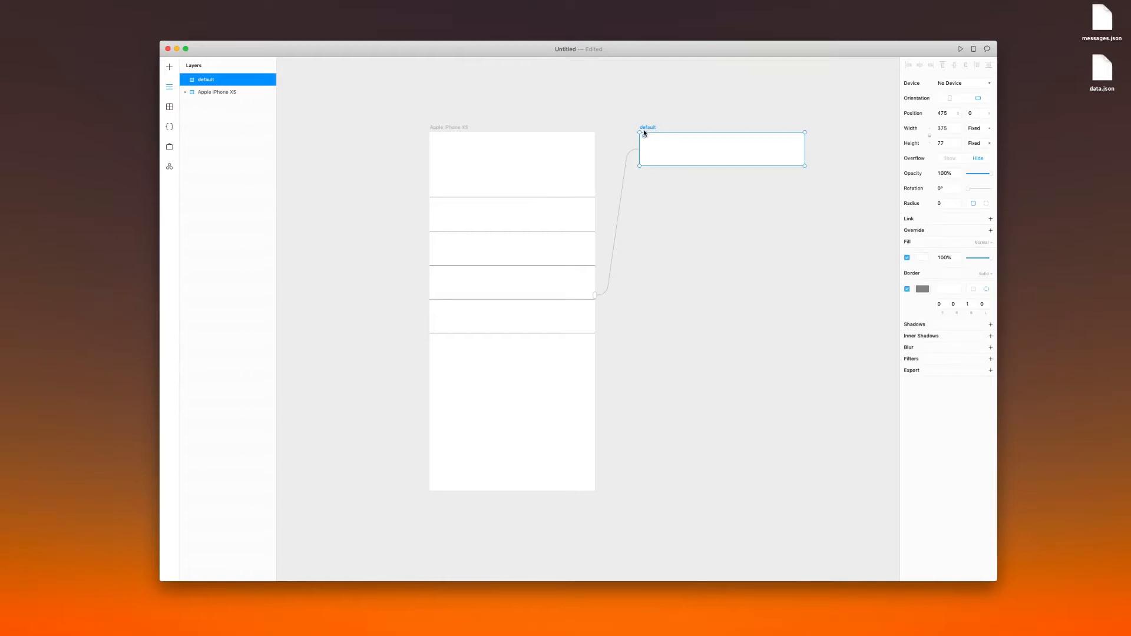
{"action": "left_click", "coordinate": [625, 102]}
{"action": "scroll", "coordinate": [624, 106], "scroll_direction": "right", "scroll_amount": 1}
{"action": "scroll", "coordinate": [624, 106], "scroll_direction": "up", "scroll_amount": 1}
{"action": "left_click", "coordinate": [617, 152]}
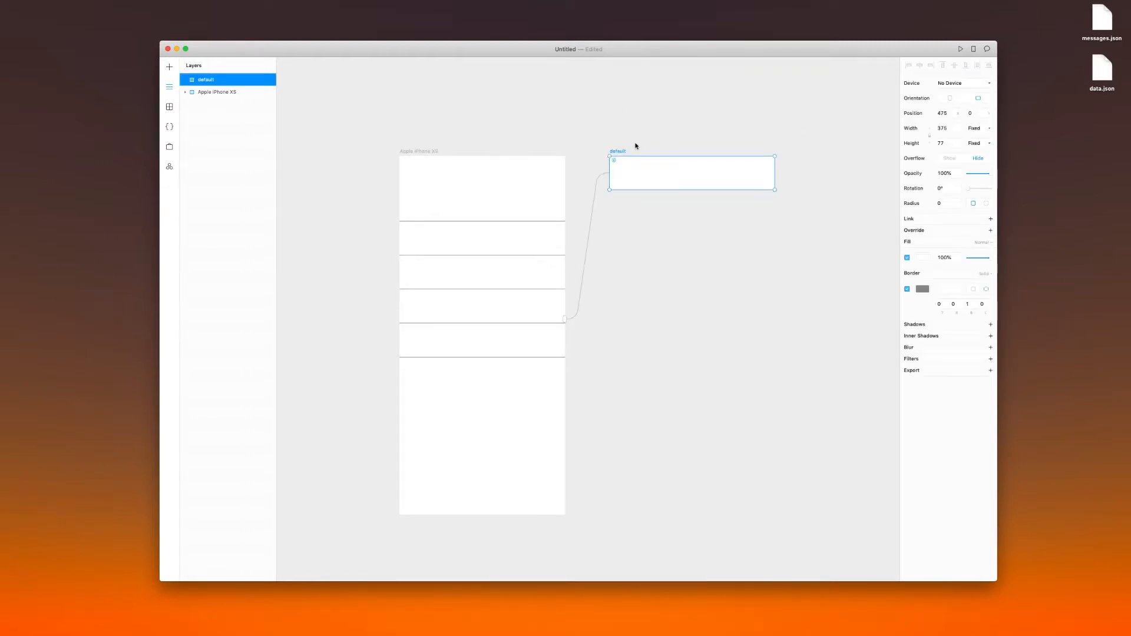
{"action": "left_click", "coordinate": [624, 259]}
{"action": "left_click", "coordinate": [629, 177]}
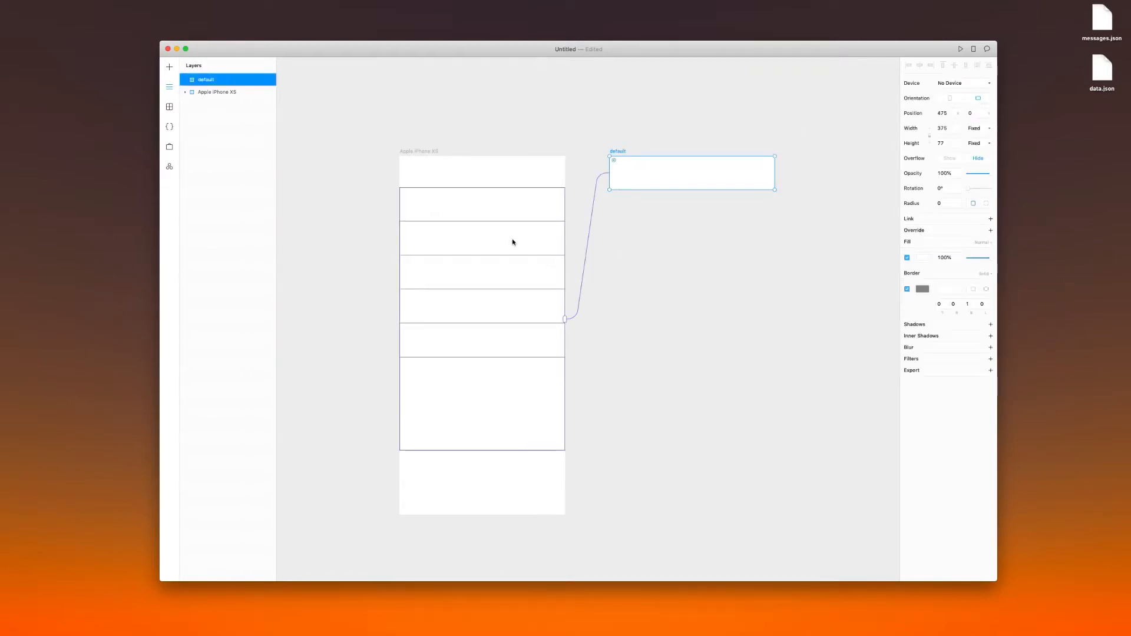
{"action": "left_click", "coordinate": [508, 242]}
{"action": "left_click", "coordinate": [624, 257]}
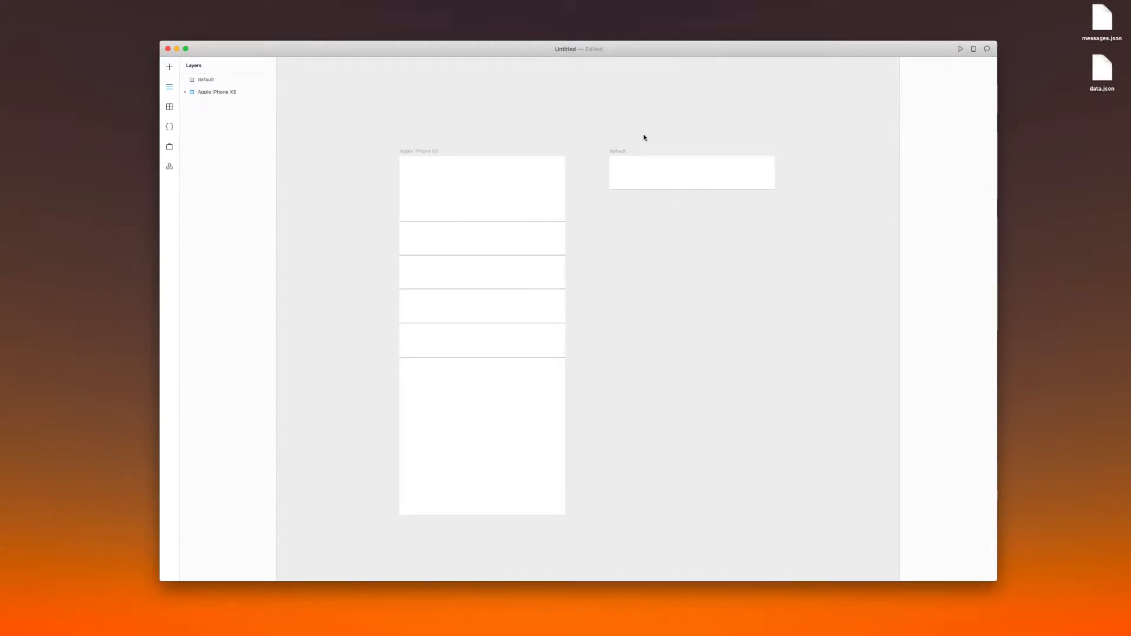
Draw a square frame about 45 by 45 inside the default frame, vertically centered and about 18 from its left edge
{"action": "left_click", "coordinate": [625, 154]}
{"action": "key", "text": "f"}
{"action": "mouse_move", "coordinate": [619, 165]}
{"action": "left_mouse_down"}
{"action": "mouse_move", "coordinate": [637, 181]}
{"action": "mouse_move", "coordinate": [628, 177]}
{"action": "left_mouse_up"}
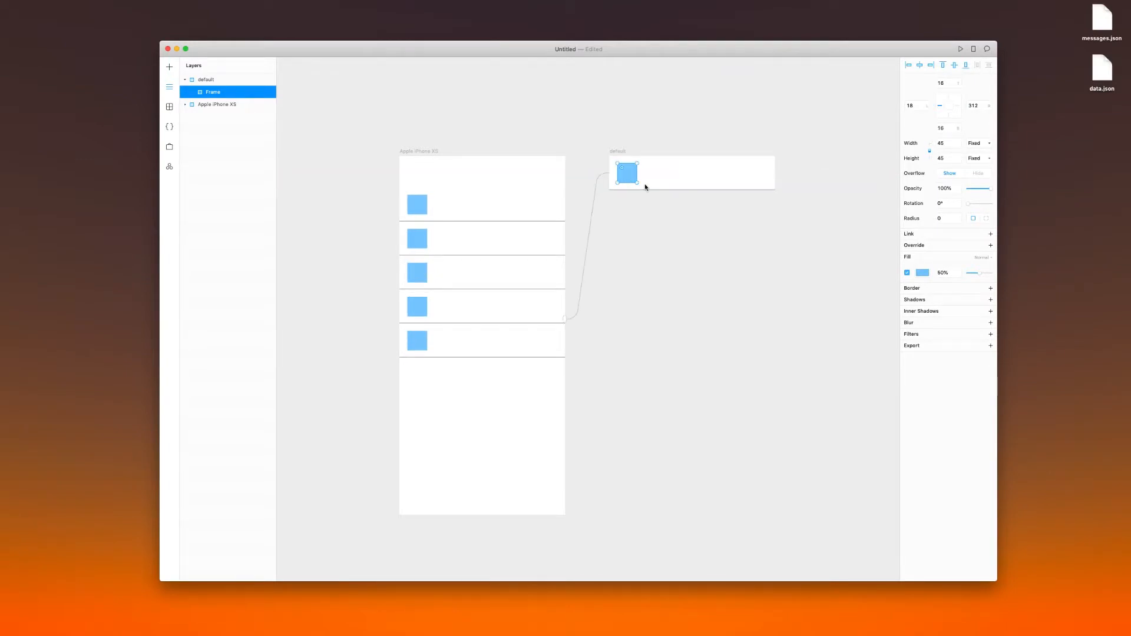
{"action": "key", "text": "Escape"}
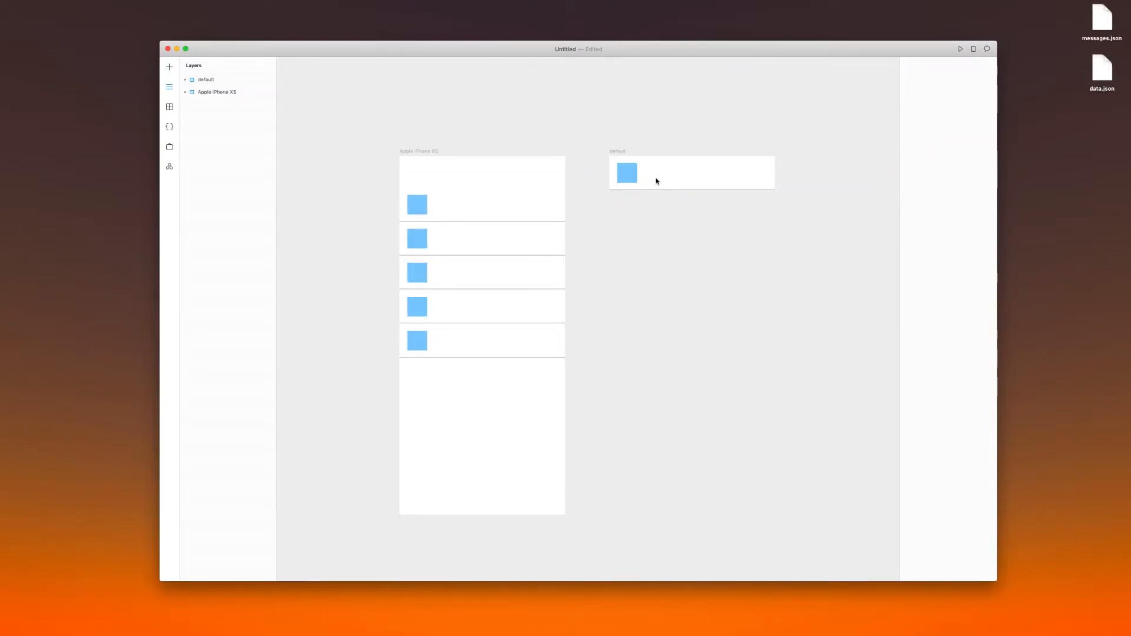
Add the text $content beside the blue square, copying the key from data.json, and place it about 84 from the left and 20 from the top
{"action": "left_click", "coordinate": [663, 175]}
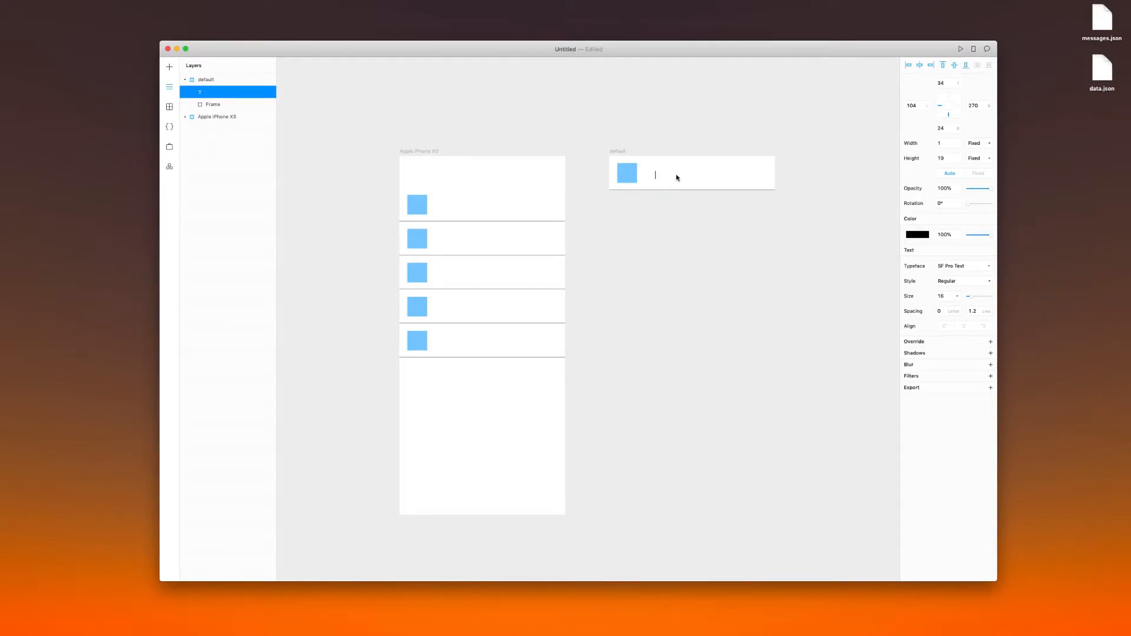
{"action": "type", "text": "$%"}
{"action": "key", "text": "BackSpace"}
{"action": "key", "text": "ctrl+Right"}
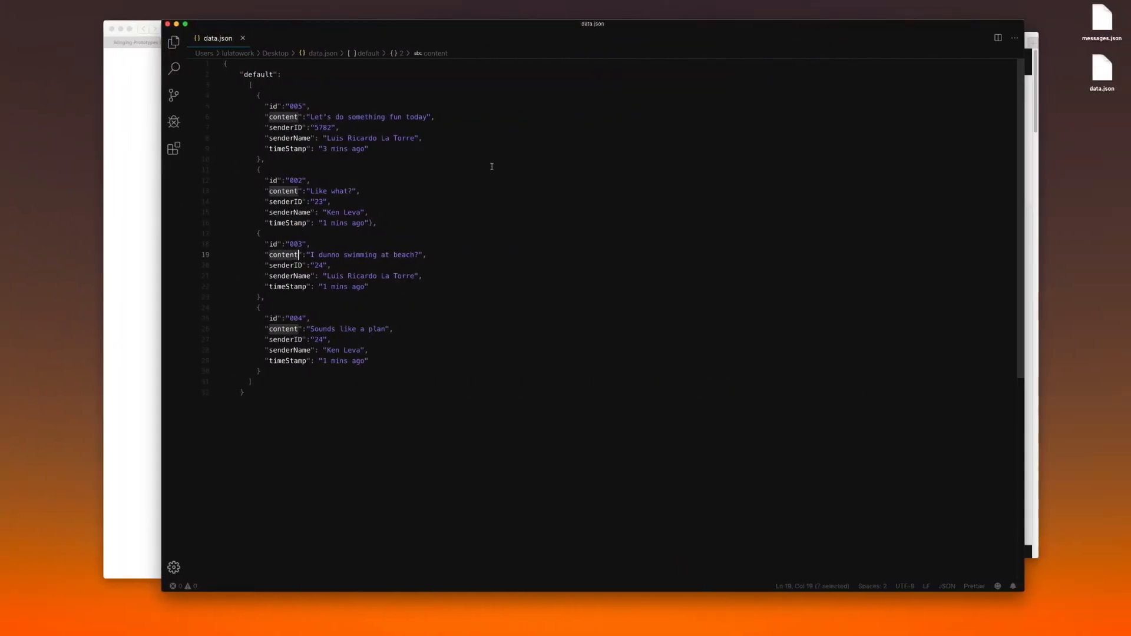
{"action": "double_click", "coordinate": [275, 191]}
{"action": "key", "text": "super+c"}
{"action": "key", "text": "ctrl+Left"}
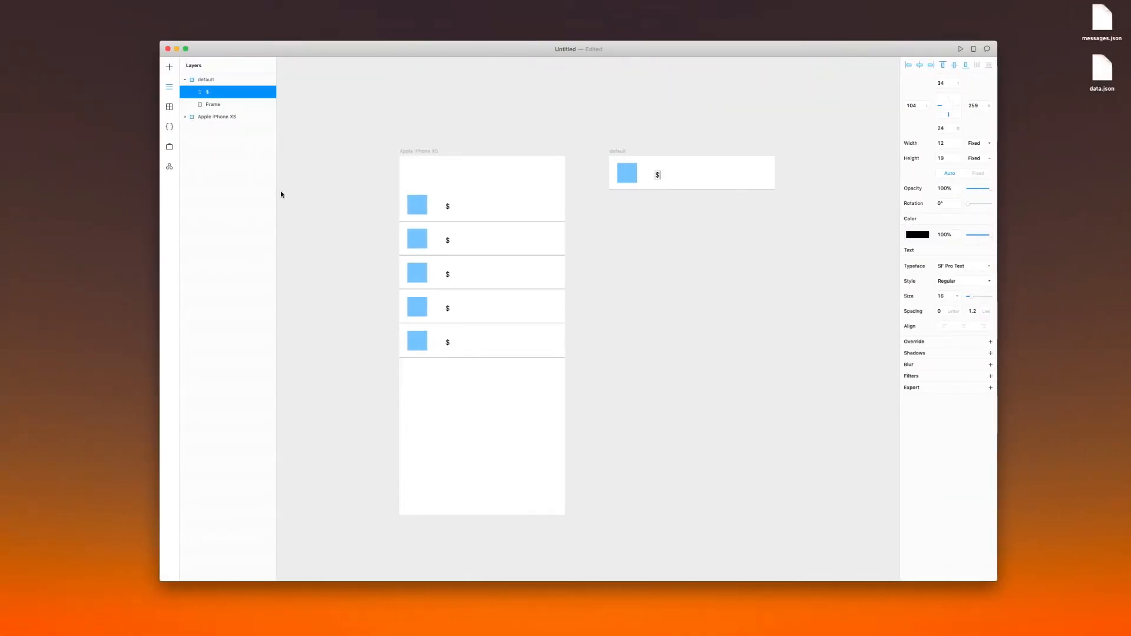
{"action": "key", "text": "super+v"}
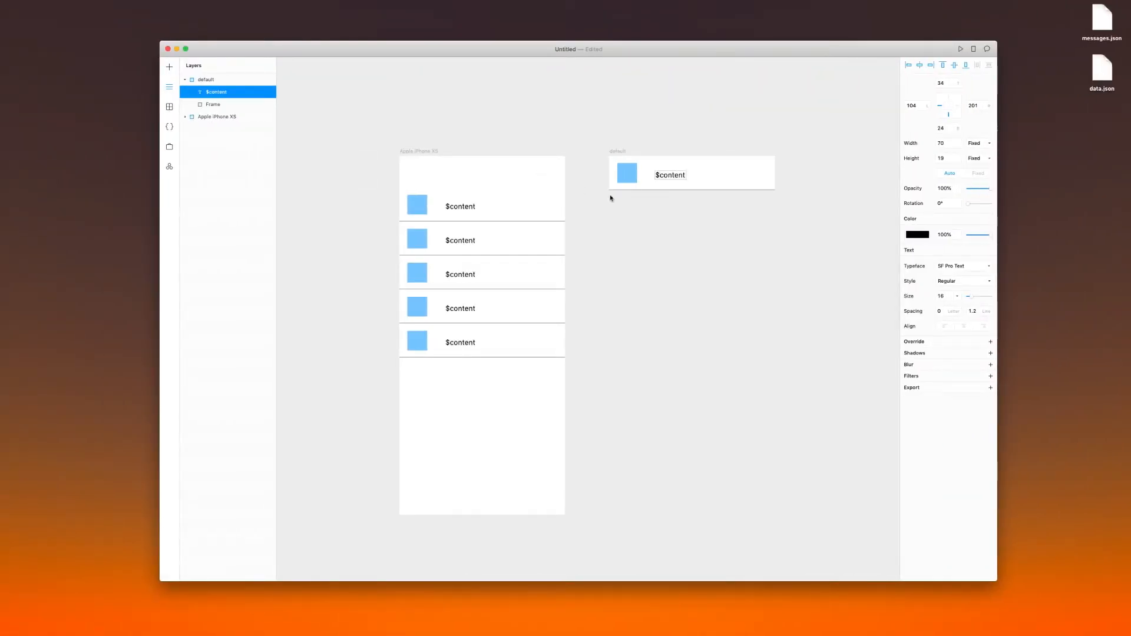
{"action": "left_click_drag", "start_coordinate": [670, 180], "coordinate": [661, 173]}
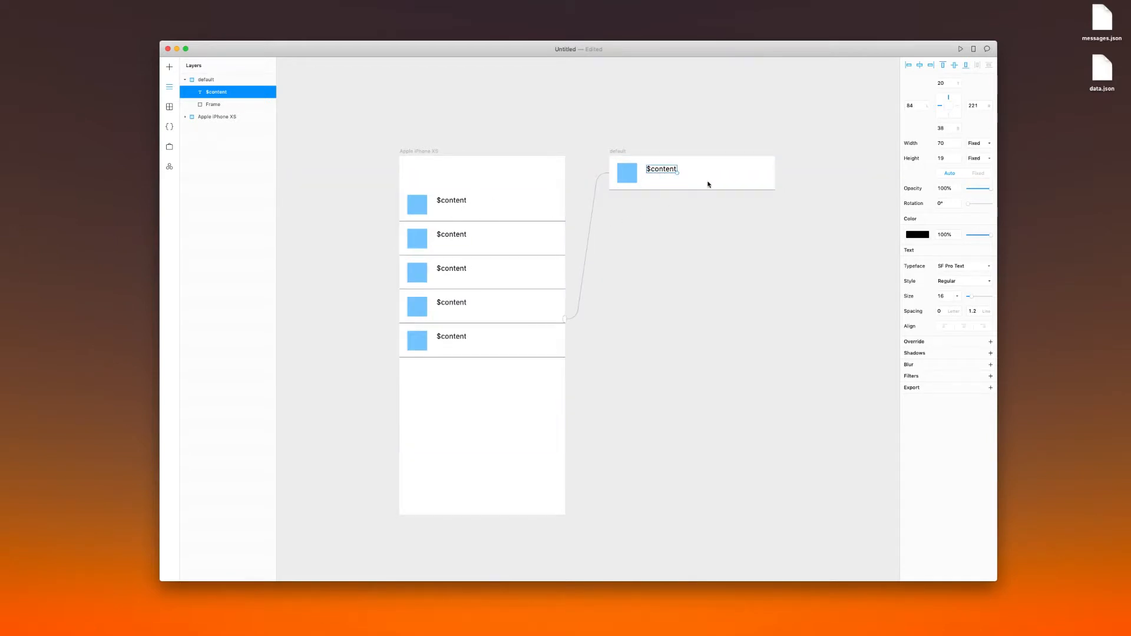
Load data.json from the Desktop as the StatefulGrid's JSON source
{"action": "left_click", "coordinate": [621, 153]}
{"action": "left_click", "coordinate": [528, 227]}
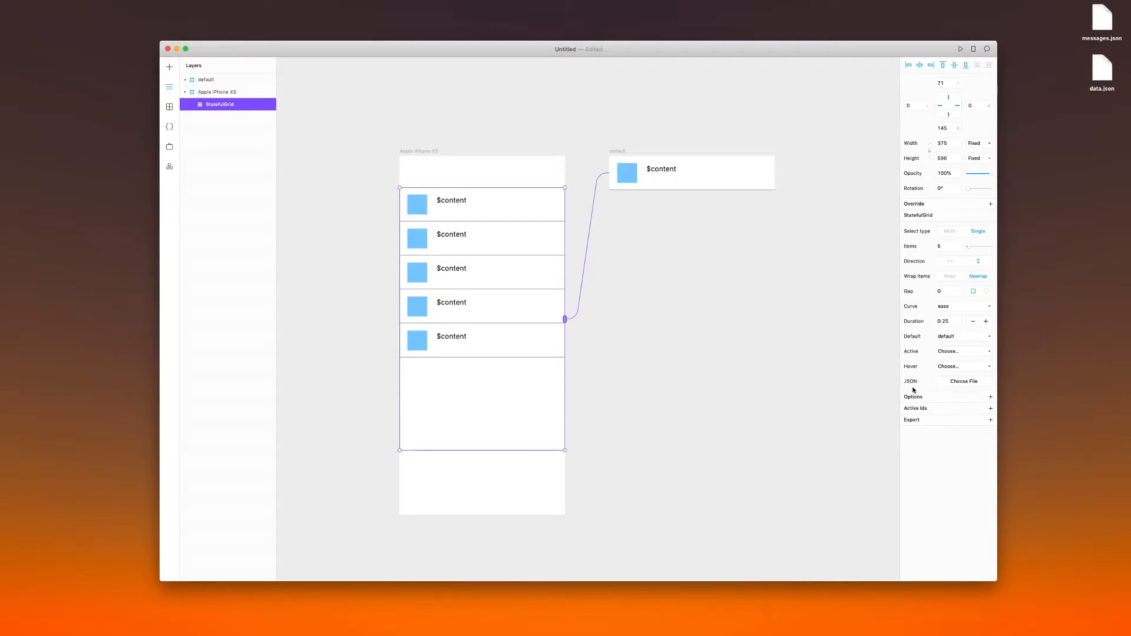
{"action": "left_click", "coordinate": [961, 383]}
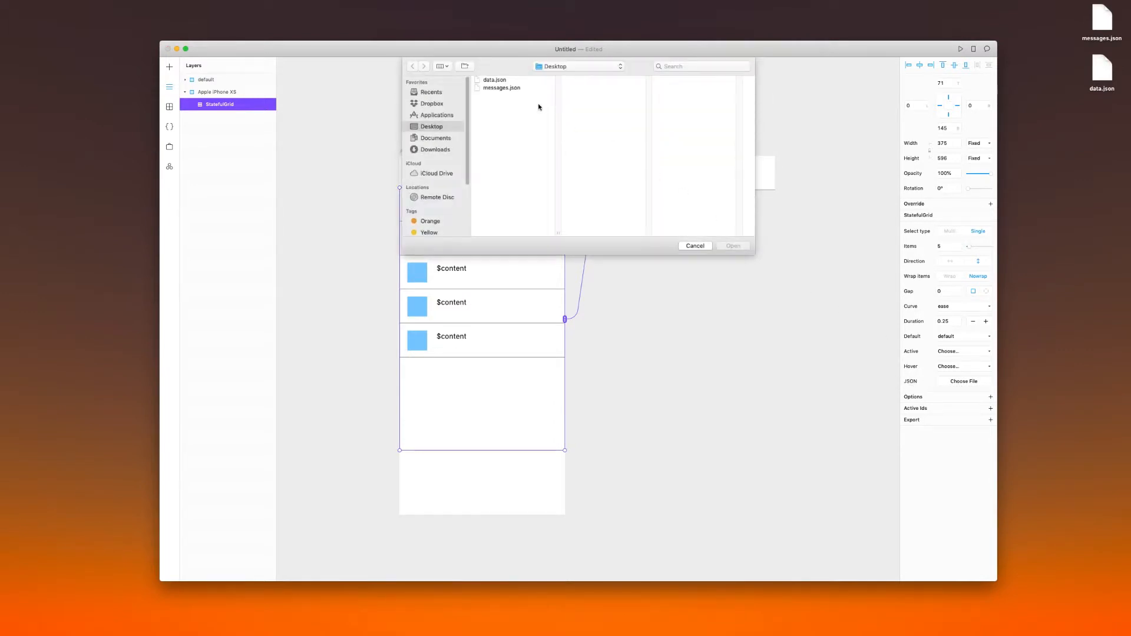
{"action": "left_click", "coordinate": [498, 80]}
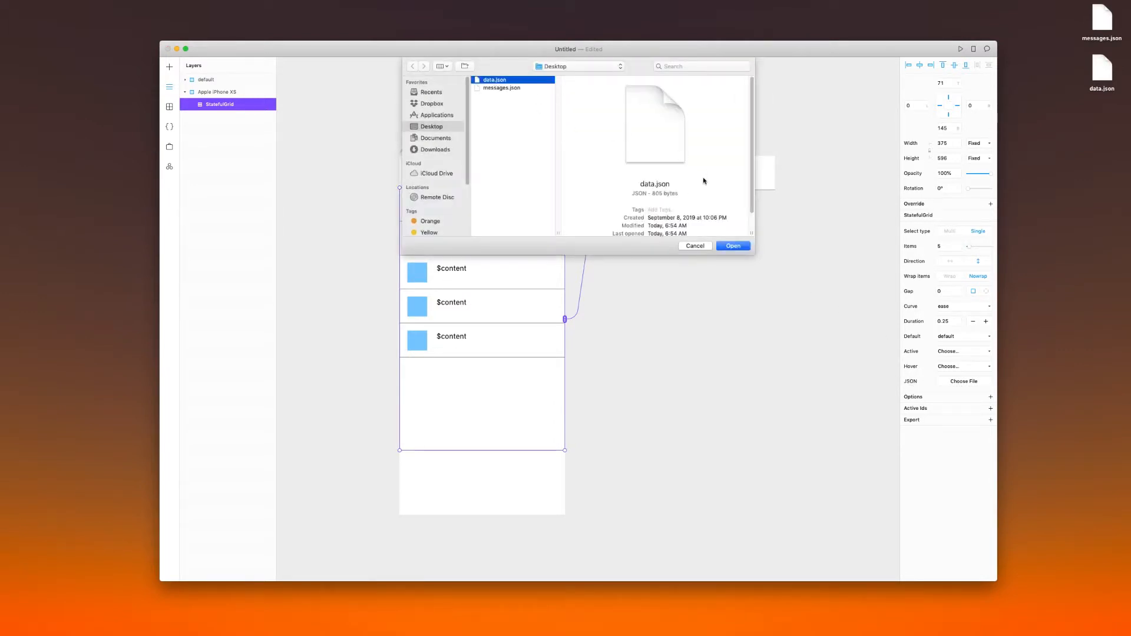
{"action": "left_click", "coordinate": [742, 242]}
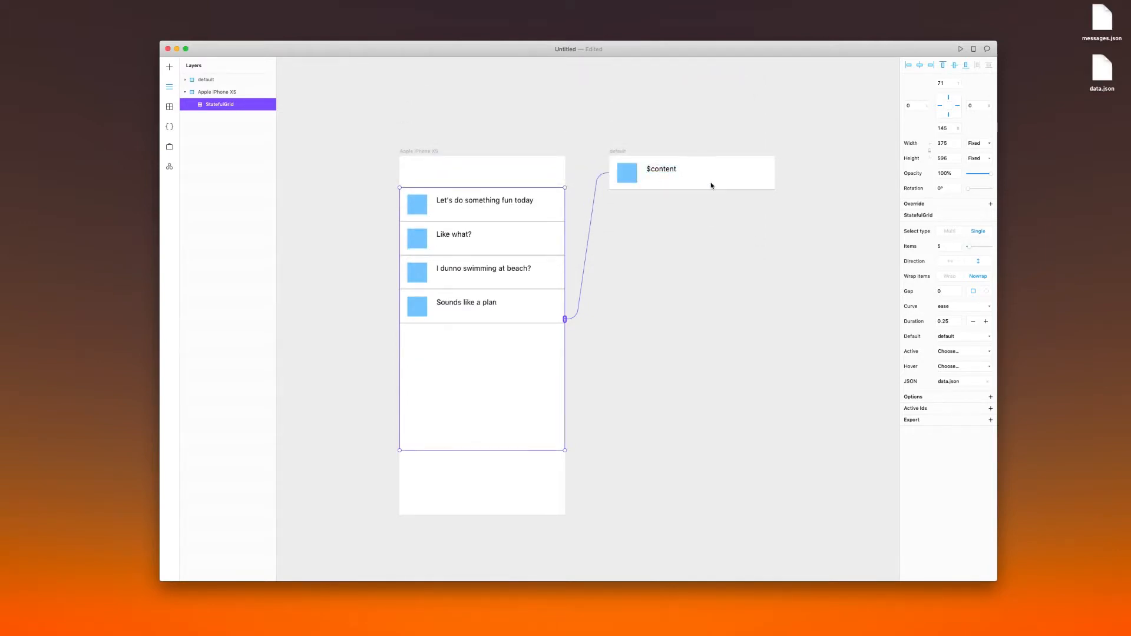
Duplicate the $content text directly below the original in the default frame, about 51 from the frame's top
{"action": "key", "text": "ctrl+Right"}
{"action": "key", "text": "Escape"}
{"action": "left_click", "coordinate": [662, 172]}
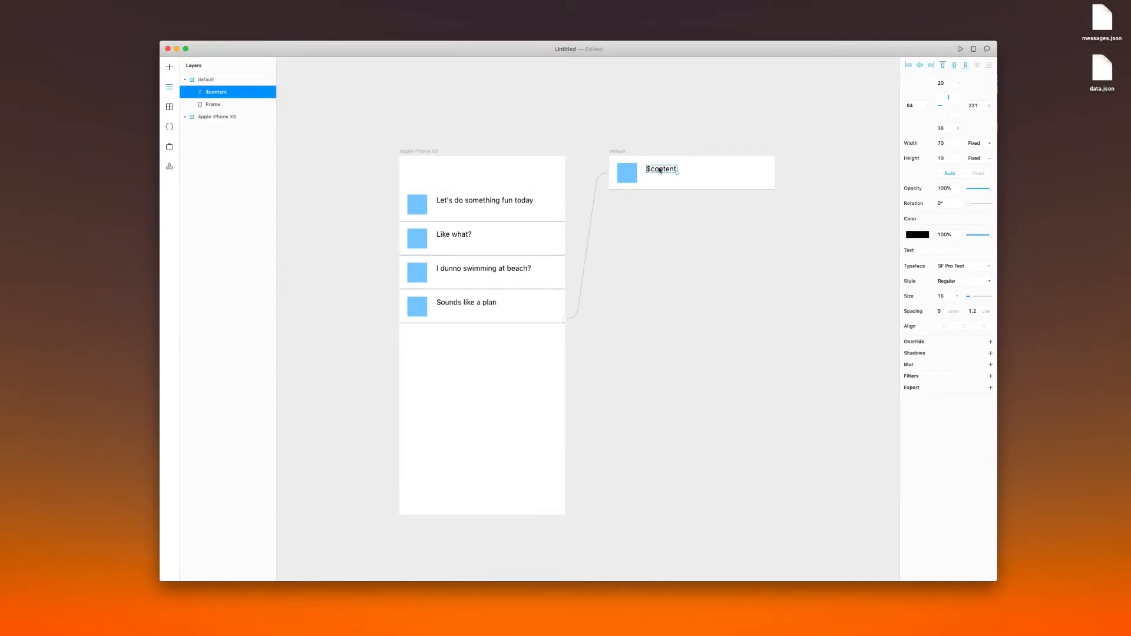
{"action": "left_click_drag", "start_coordinate": [659, 171], "coordinate": [661, 184]}
Copy the senderName key from data.json and change the duplicated text to $senderName
{"action": "key", "text": "ctrl+Right"}
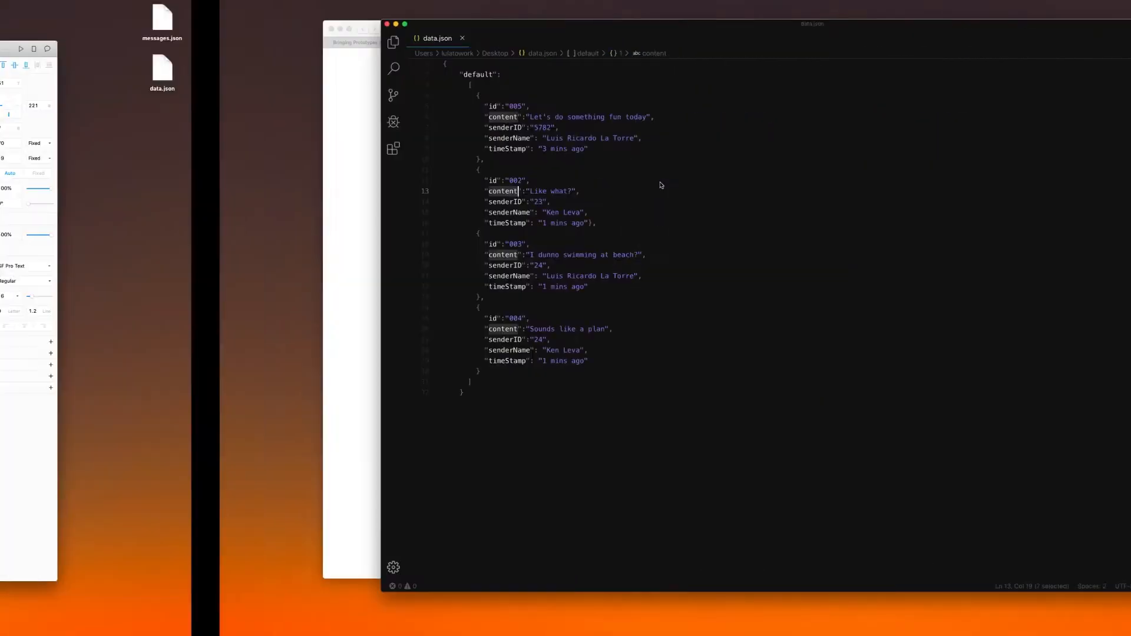
{"action": "double_click", "coordinate": [279, 212]}
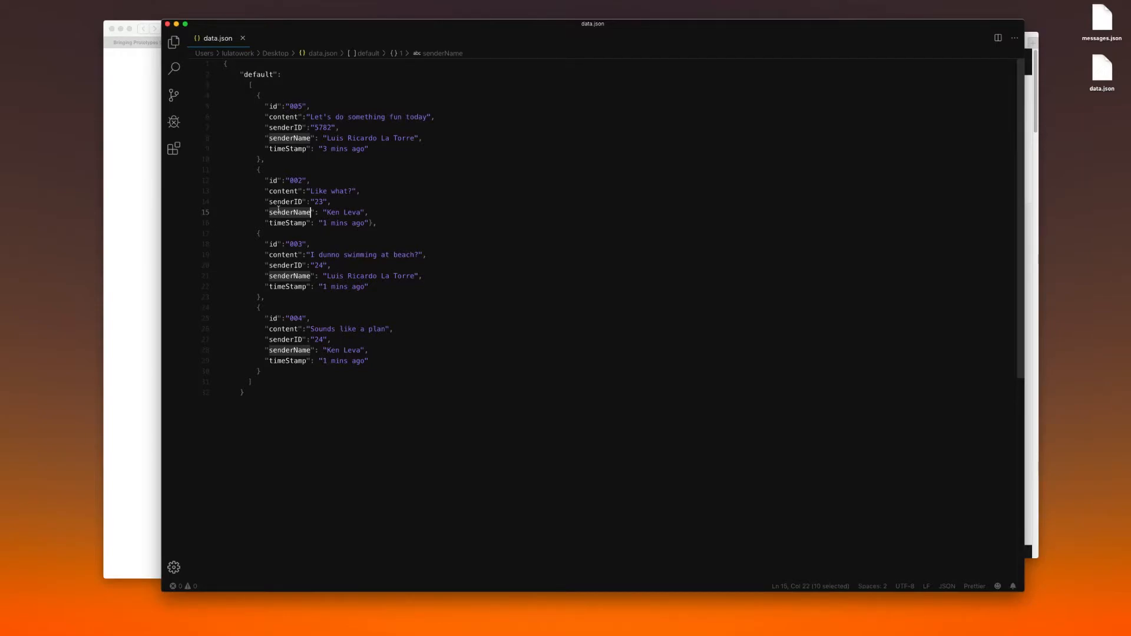
{"action": "key", "text": "ctrl+Left"}
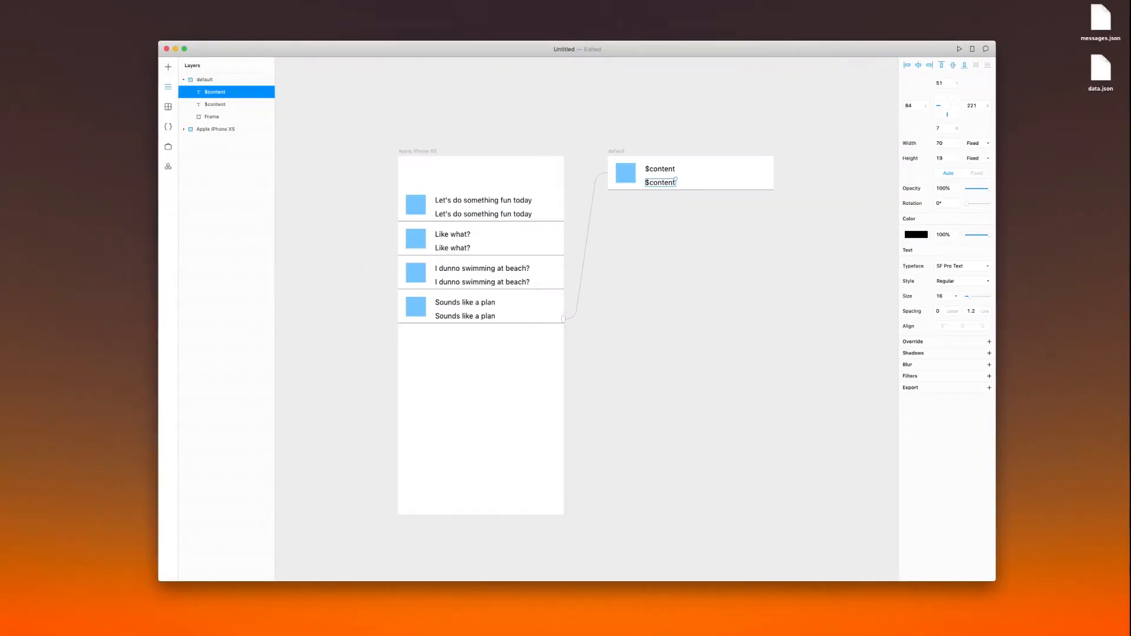
{"action": "double_click", "coordinate": [671, 186]}
{"action": "key", "text": "super+a"}
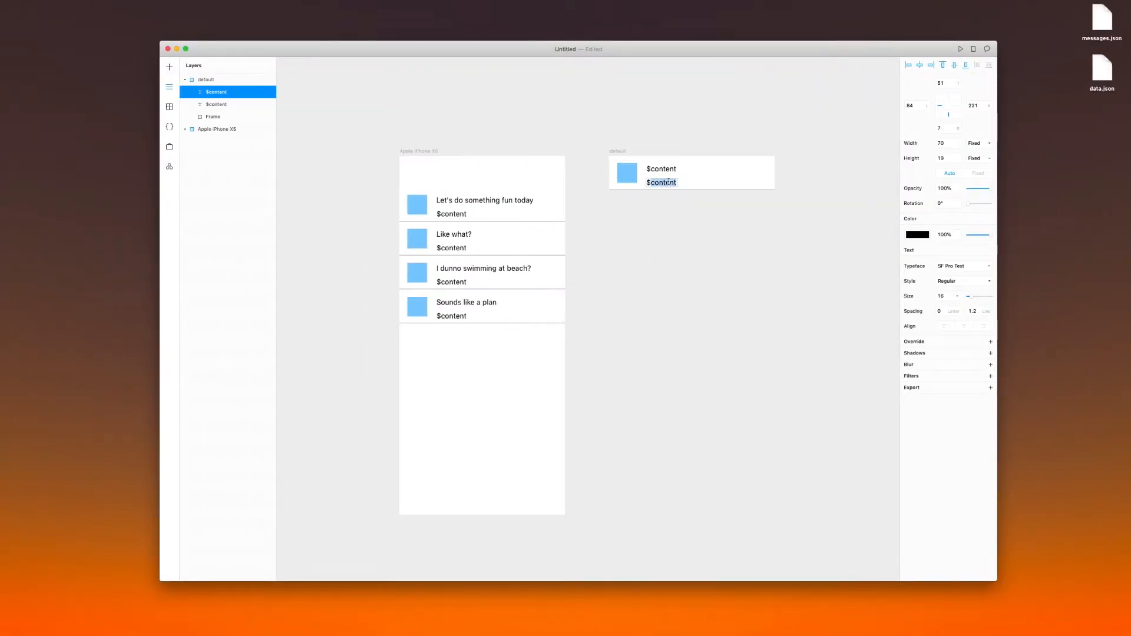
{"action": "type", "text": "$senderName"}
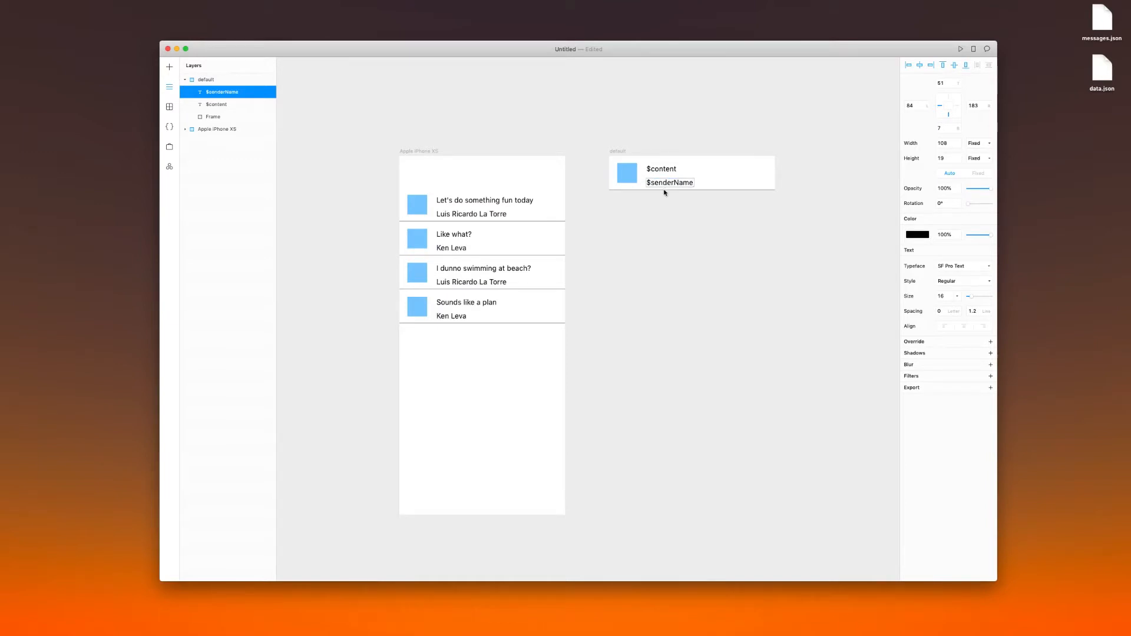
{"action": "left_click", "coordinate": [694, 264]}
Set the $senderName text in the default frame to size 13 with a bold style
{"action": "left_click", "coordinate": [662, 170]}
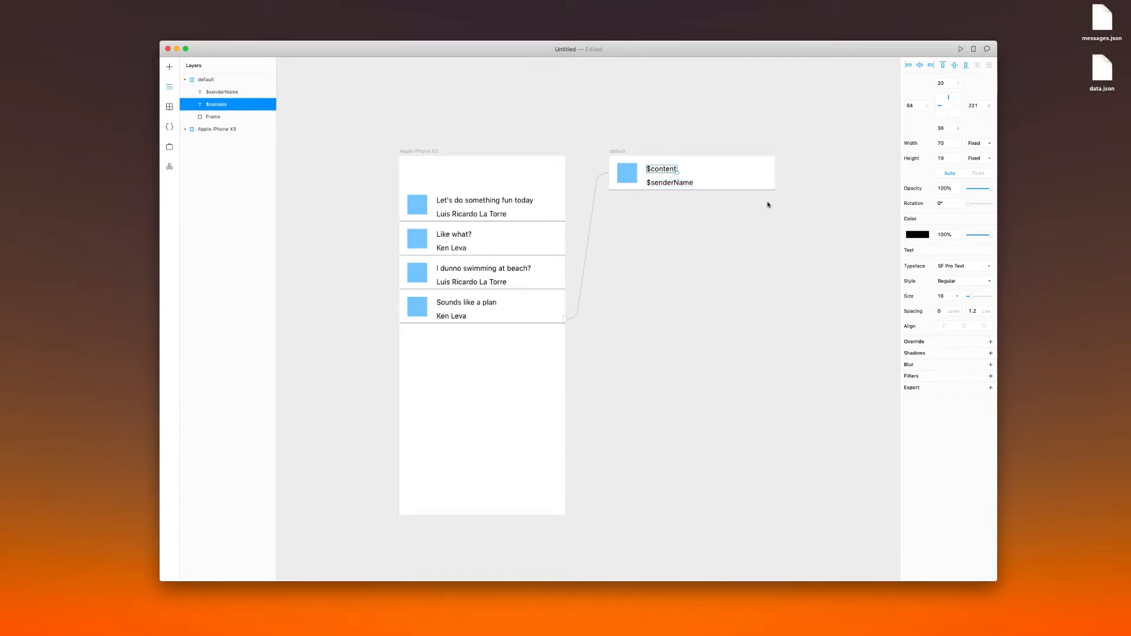
{"action": "left_click", "coordinate": [678, 185]}
{"action": "left_click", "coordinate": [957, 296]}
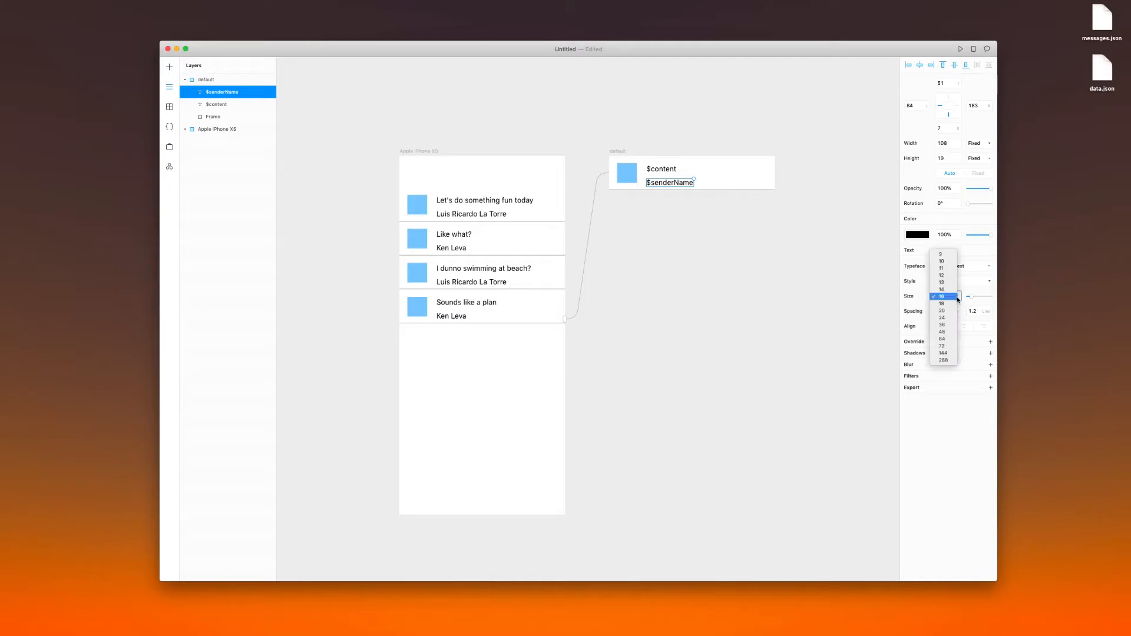
{"action": "left_click", "coordinate": [947, 283]}
{"action": "left_click", "coordinate": [949, 281]}
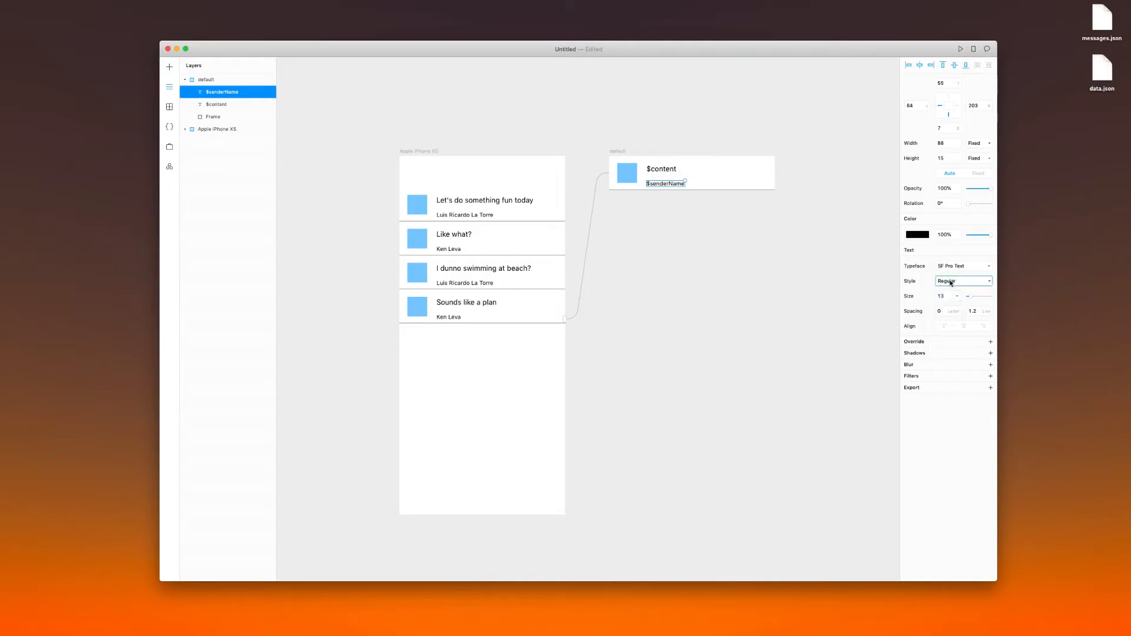
{"action": "left_click", "coordinate": [949, 311]}
{"action": "left_click", "coordinate": [675, 268]}
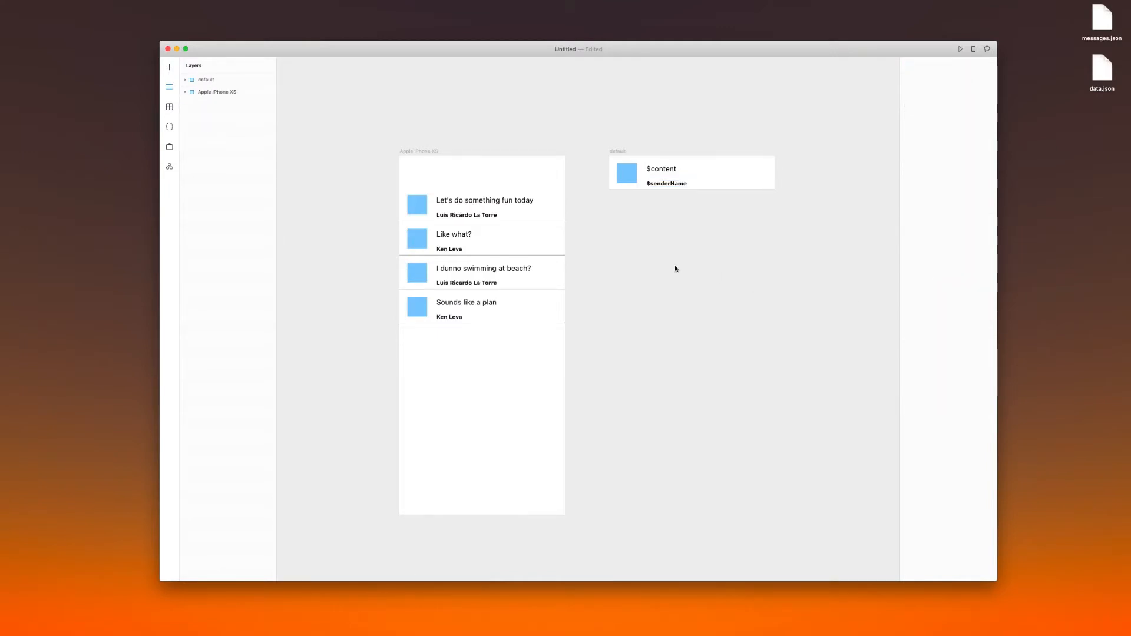
Move $senderName up closer to $content and round the blue square into a circle with radius 23
{"action": "left_click_drag", "start_coordinate": [660, 180], "coordinate": [629, 174]}
{"action": "left_click", "coordinate": [632, 176]}
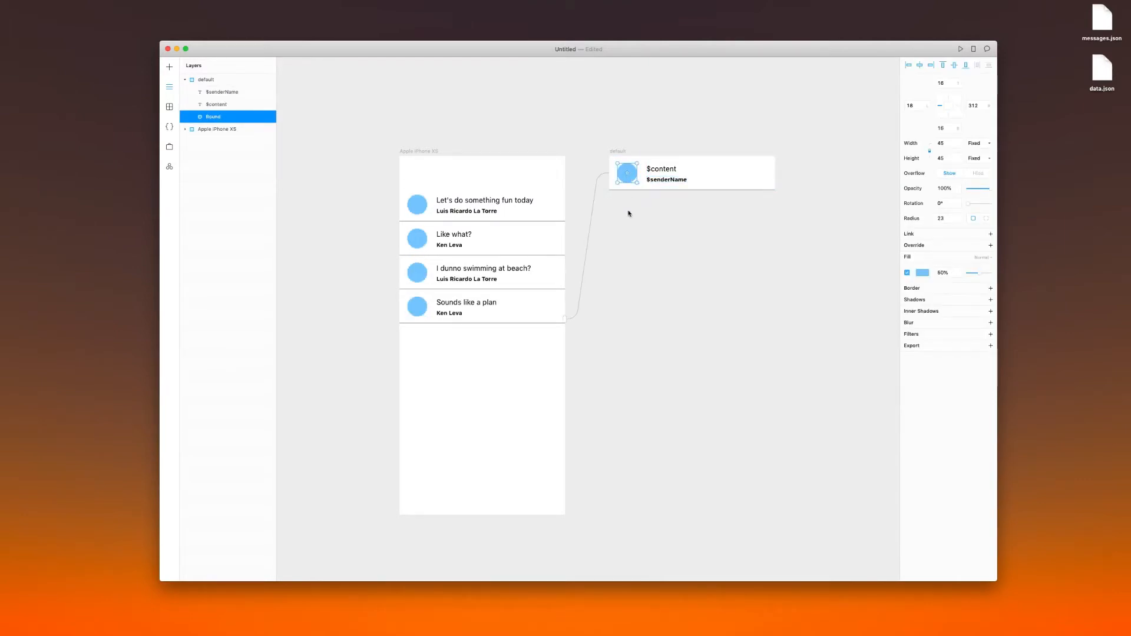
Compare the message entries and keys in data.json with the default frame's layers in the Framer X design
{"action": "key", "text": "ctrl+Right"}
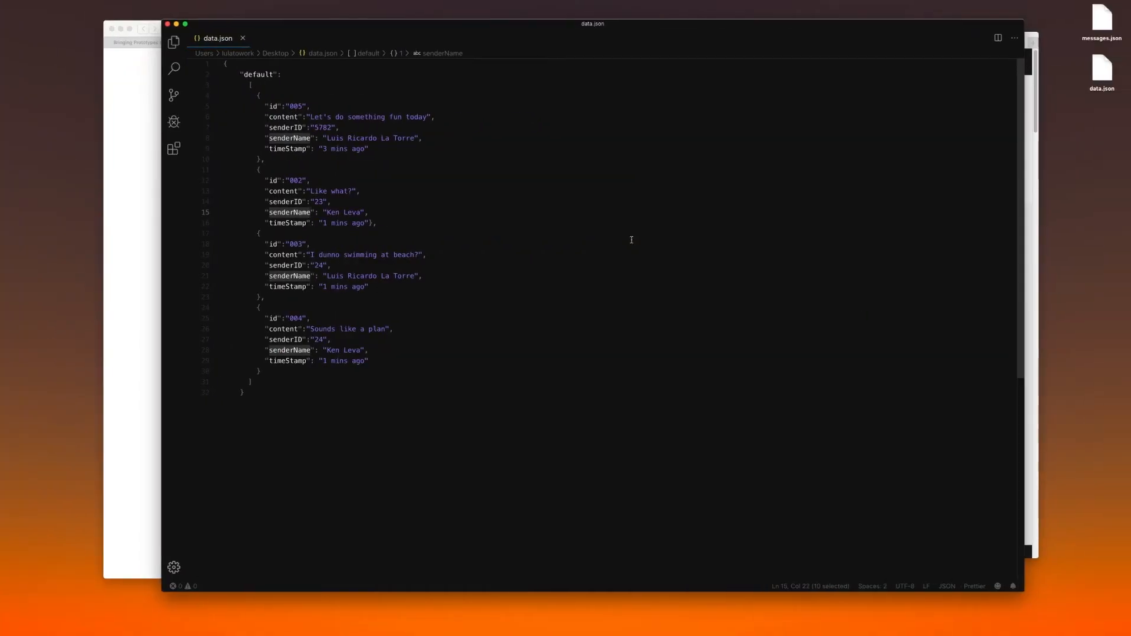
{"action": "key", "text": "ctrl+Left"}
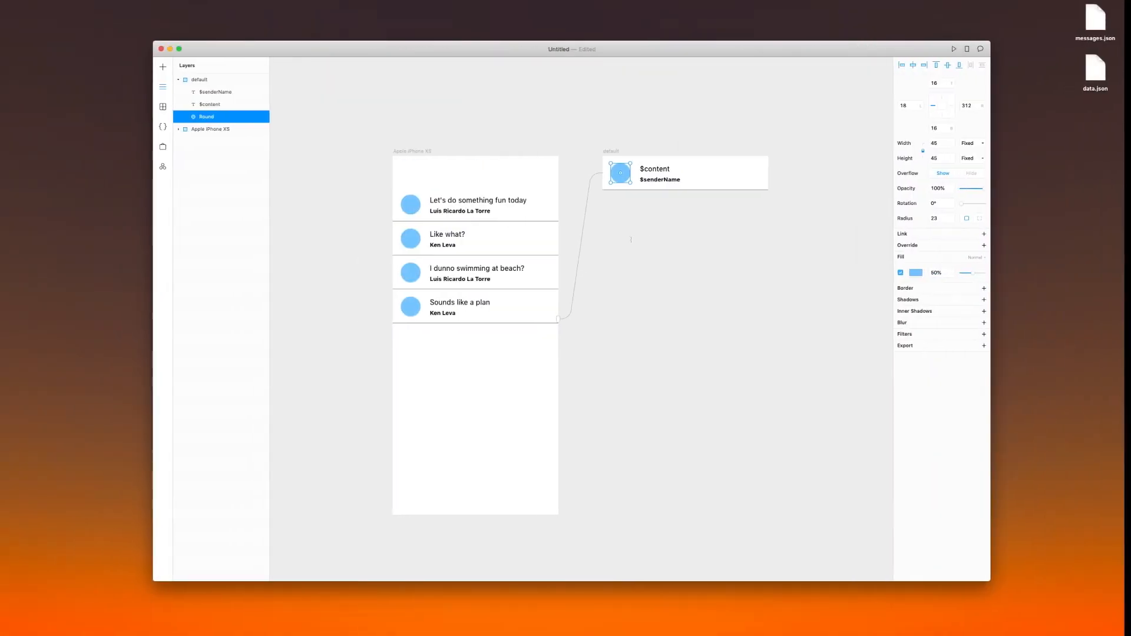
{"action": "key", "text": "ctrl+Right"}
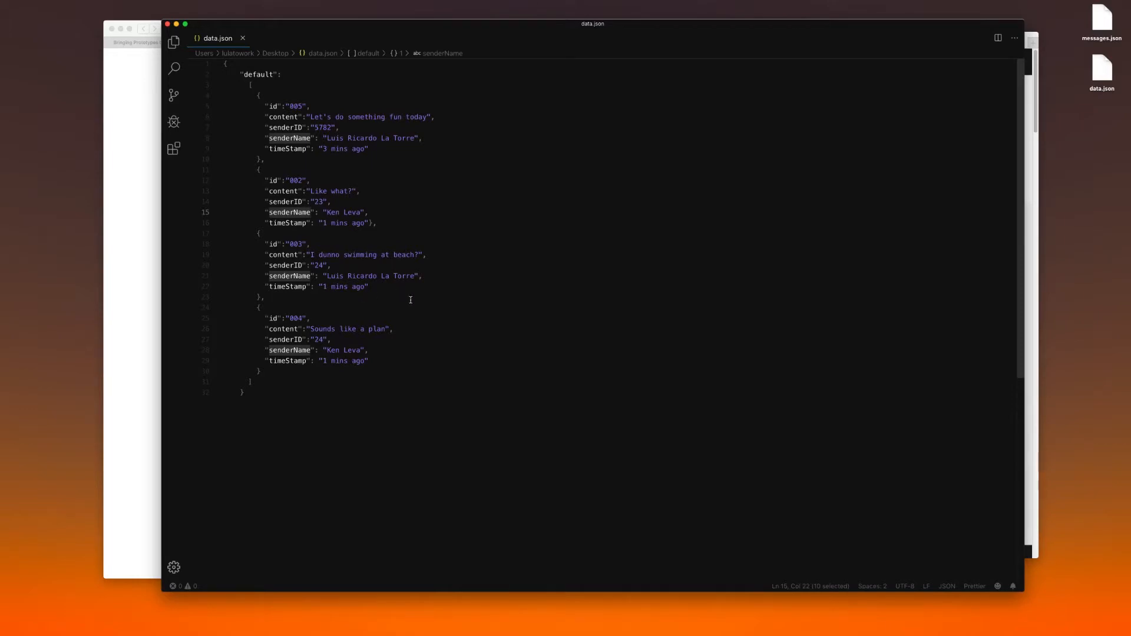
{"action": "key", "text": "ctrl+Left"}
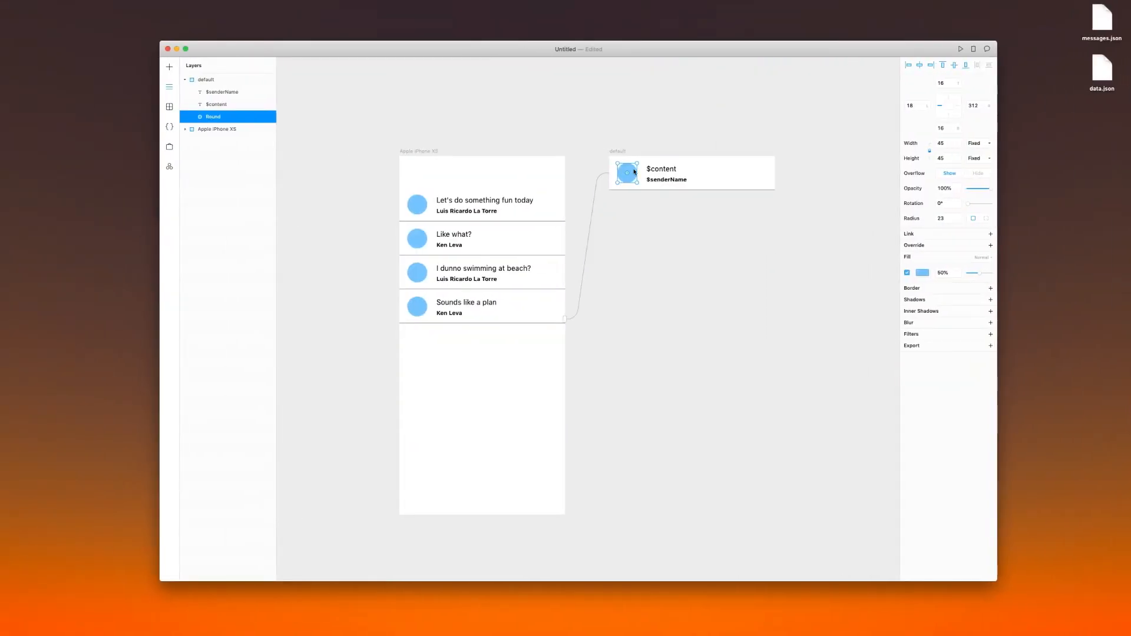
{"action": "left_click", "coordinate": [659, 207]}
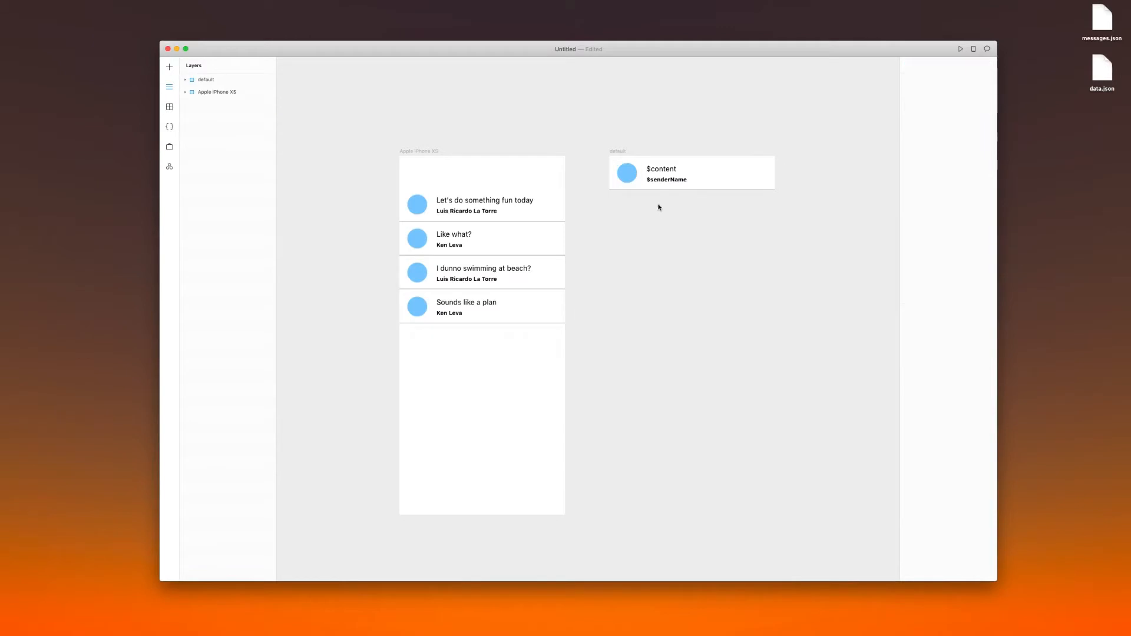
{"action": "left_click", "coordinate": [660, 171]}
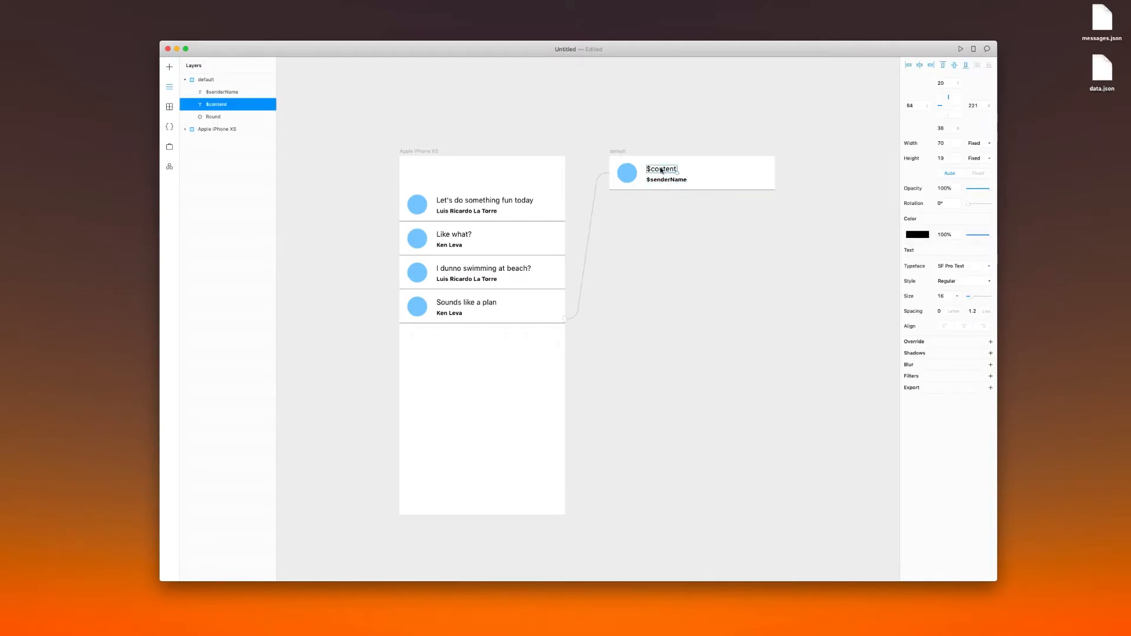
{"action": "left_click", "coordinate": [660, 244]}
Duplicate the default frame directly below the original, at about position 475, 131
{"action": "left_click", "coordinate": [618, 153]}
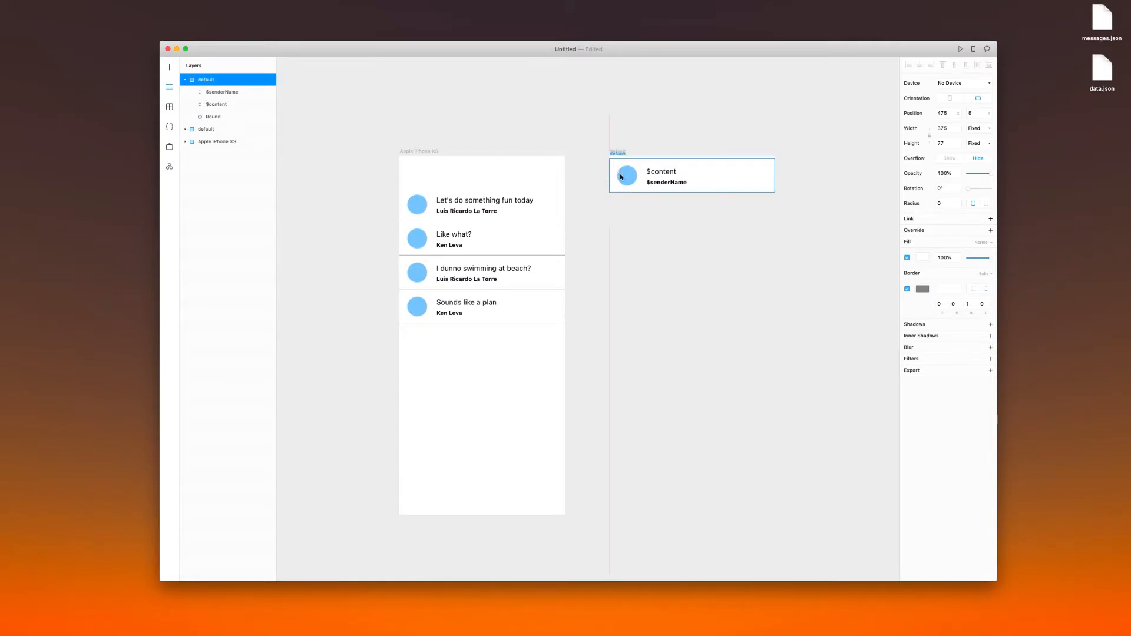
{"action": "left_click_drag", "start_coordinate": [618, 155], "coordinate": [620, 213]}
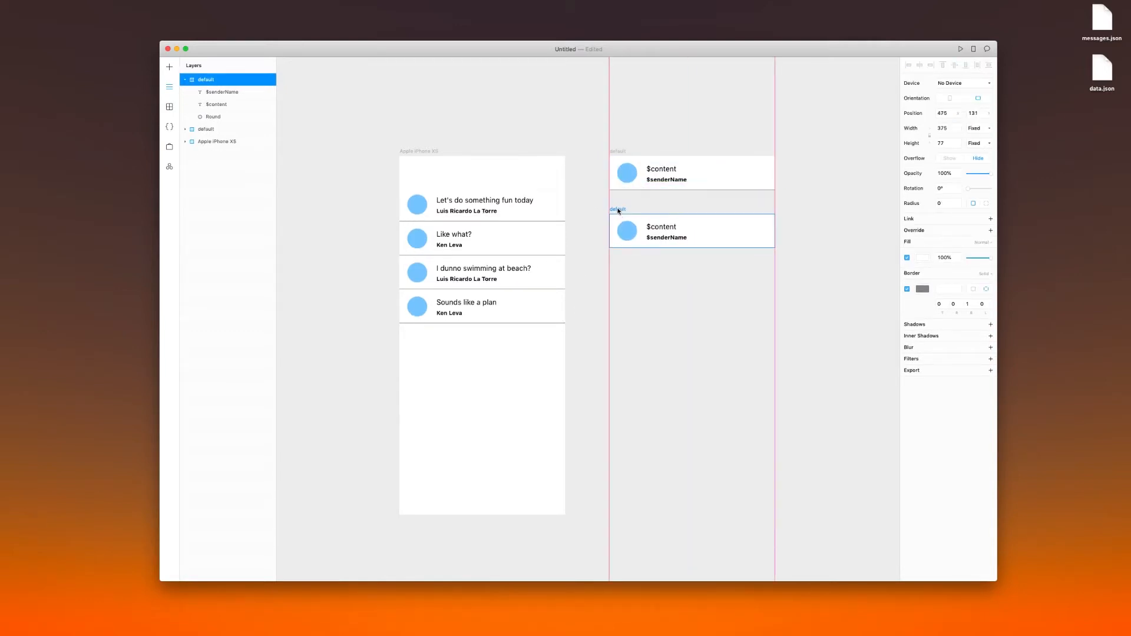
{"action": "left_click", "coordinate": [590, 195]}
Rename the duplicated frame as active
{"action": "left_click", "coordinate": [614, 212]}
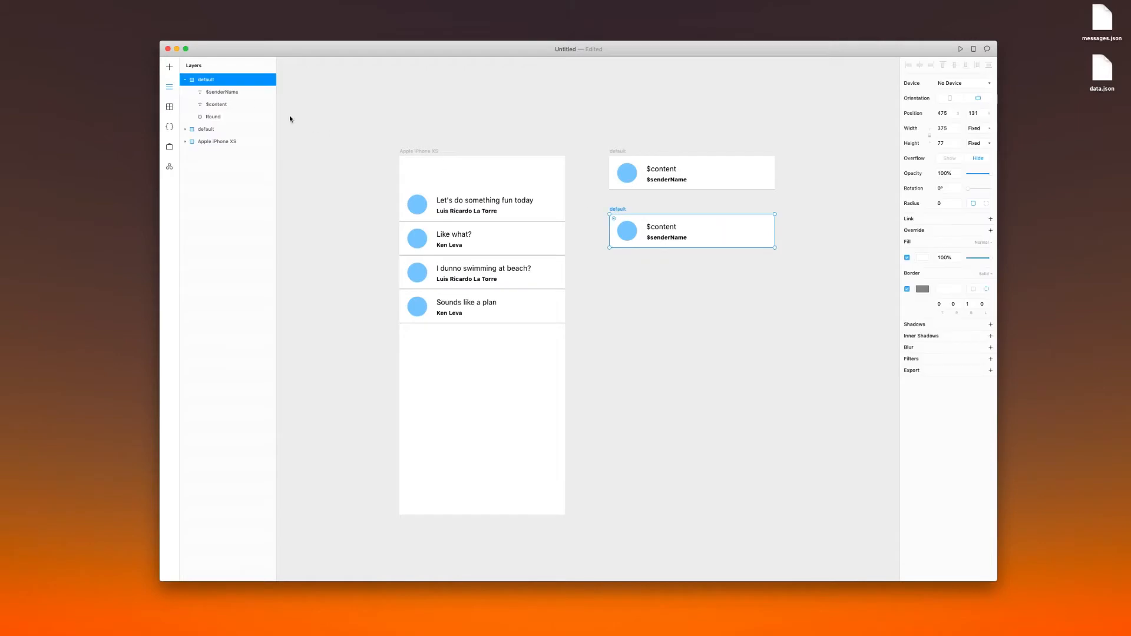
{"action": "double_click", "coordinate": [208, 80]}
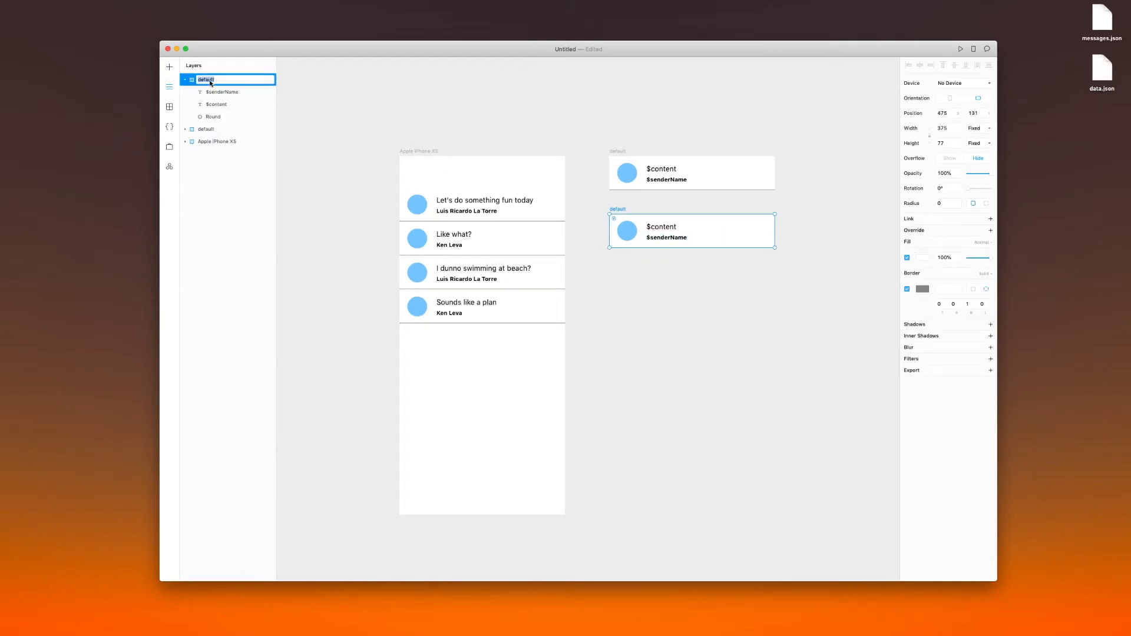
{"action": "left_click", "coordinate": [494, 245]}
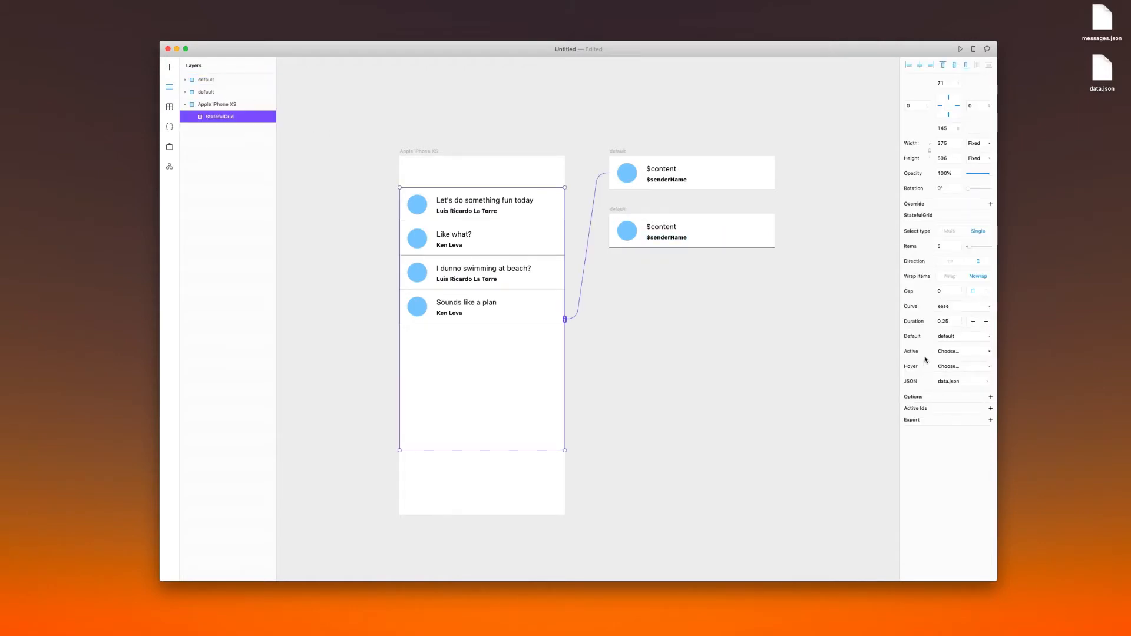
{"action": "left_click", "coordinate": [614, 213]}
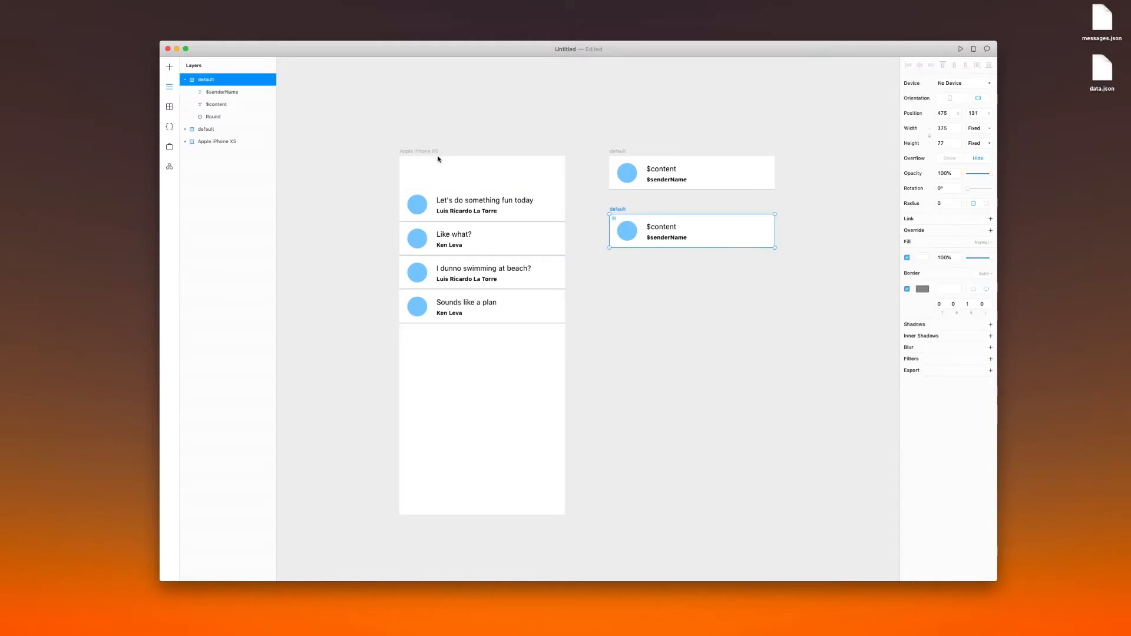
{"action": "double_click", "coordinate": [209, 80]}
{"action": "type", "text": "active"}
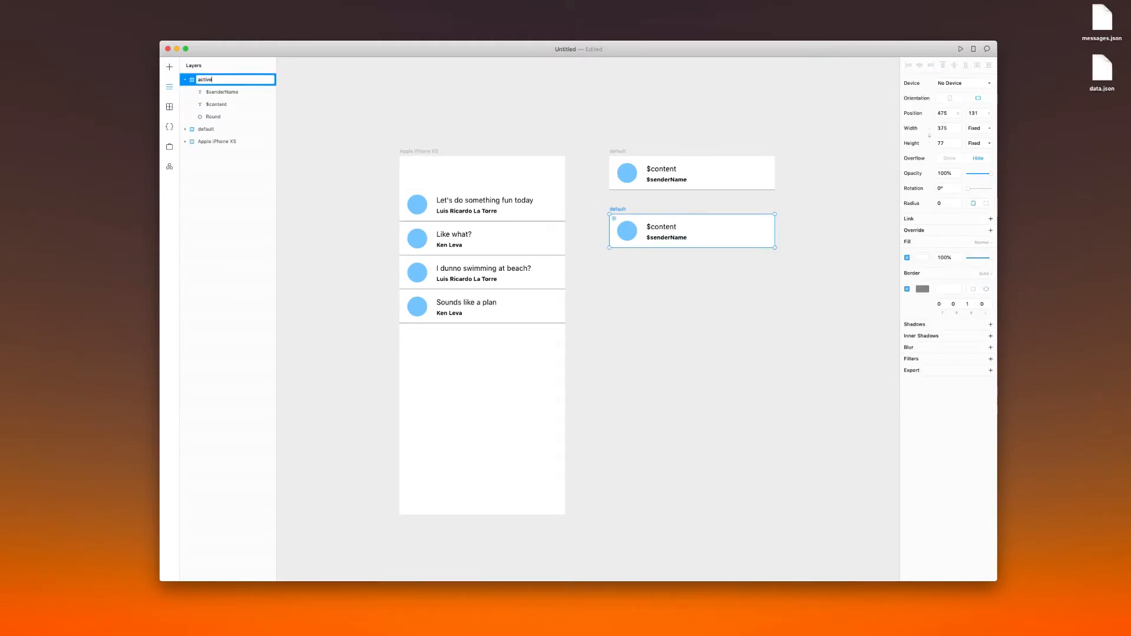
{"action": "key", "text": "Escape"}
{"action": "left_click", "coordinate": [671, 277]}
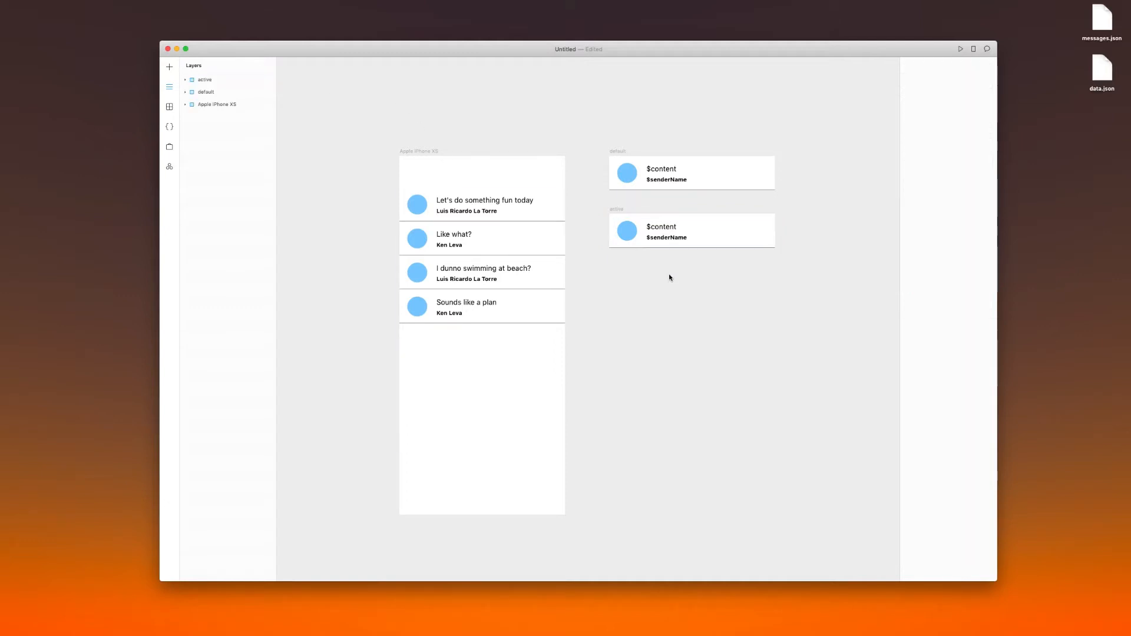
Change the fill of the circle in the active frame from blue to purple
{"action": "left_click", "coordinate": [621, 230]}
{"action": "left_click", "coordinate": [926, 275]}
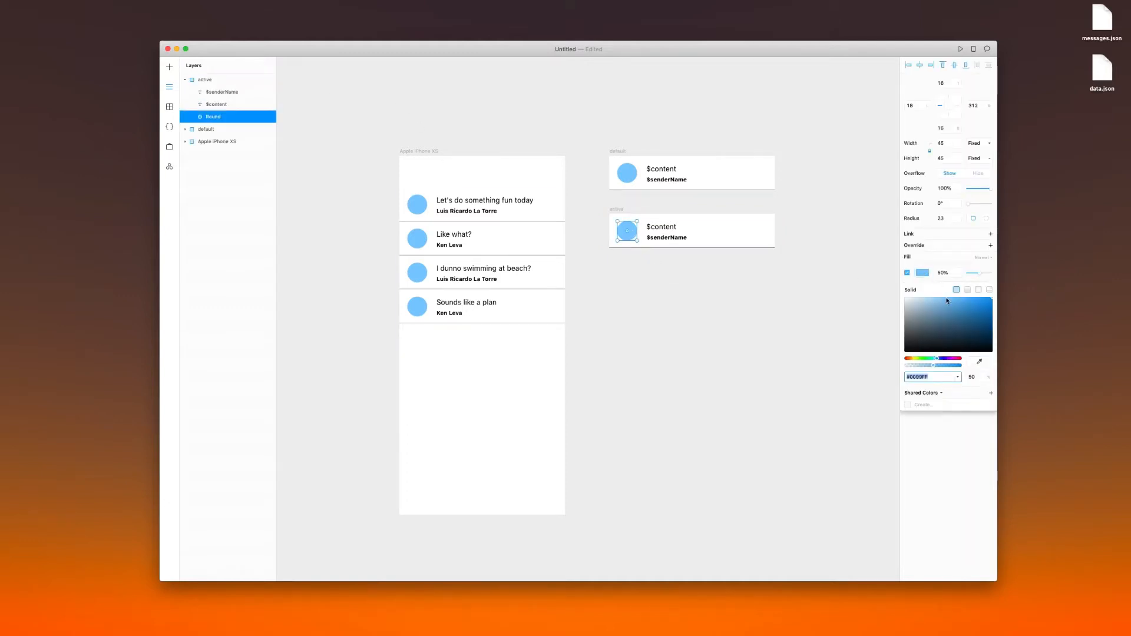
{"action": "left_click", "coordinate": [948, 358]}
{"action": "left_click", "coordinate": [721, 302]}
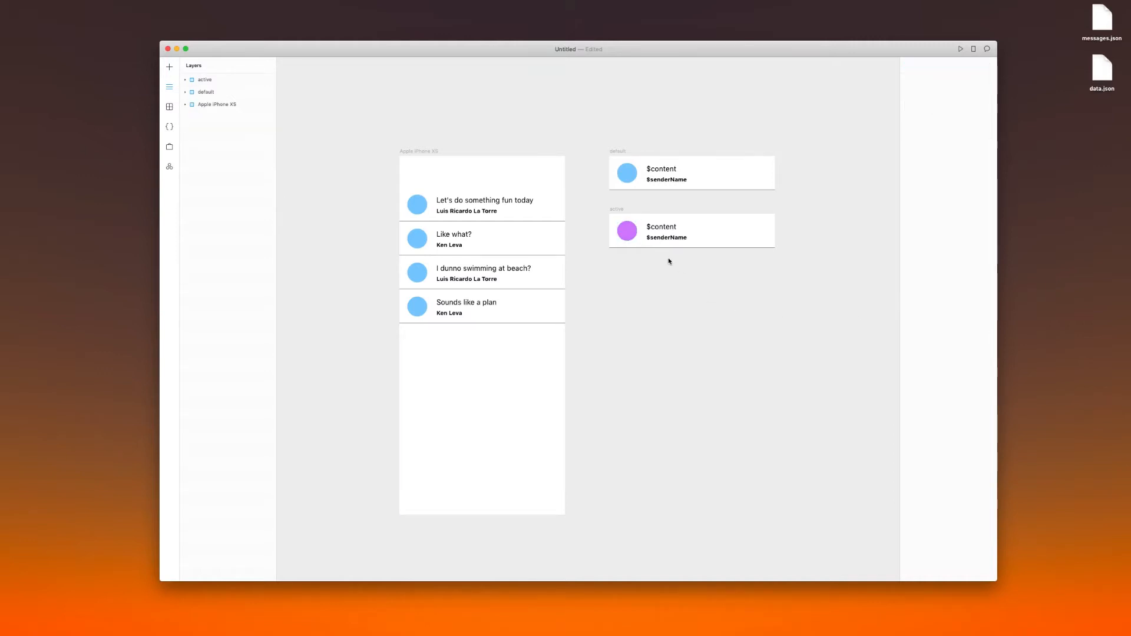
Preview the Apple iPhone XS frame and place the preview window beside the state frames
{"action": "left_click", "coordinate": [419, 156]}
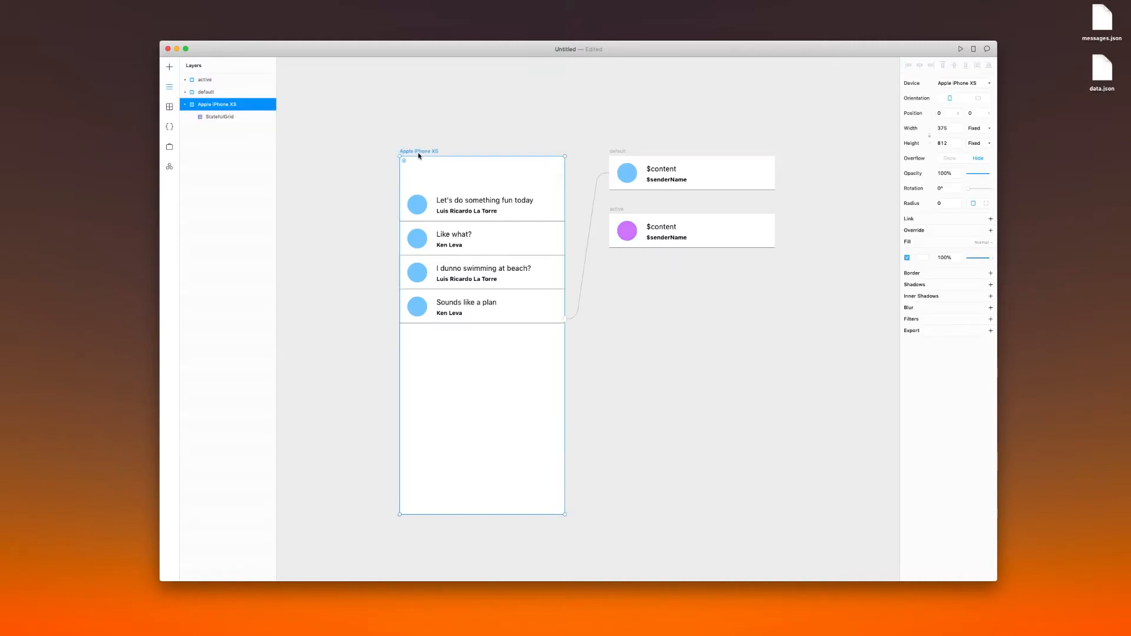
{"action": "key", "text": "super+p"}
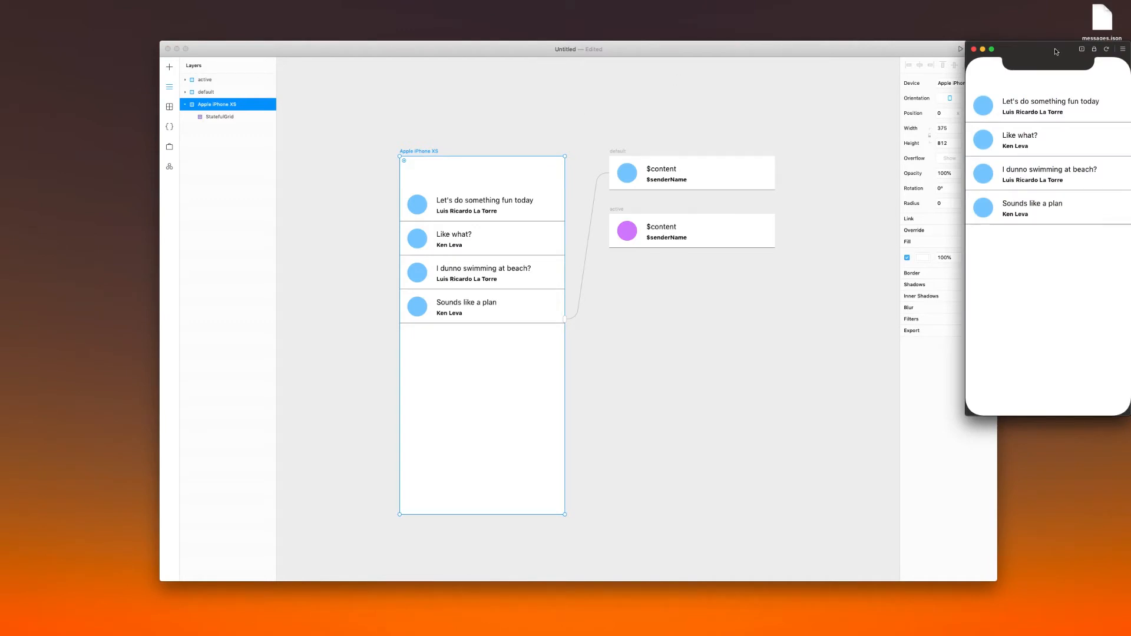
{"action": "left_click_drag", "start_coordinate": [1056, 52], "coordinate": [899, 148]}
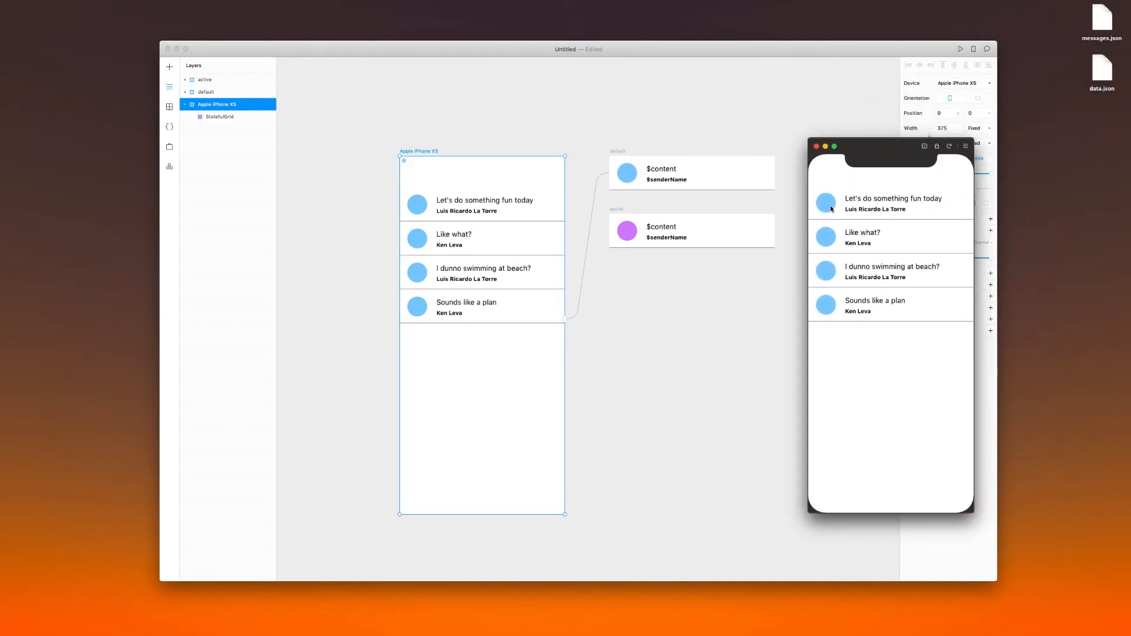
Connect the StatefulGrid to the active frame as its Active state
{"action": "left_click", "coordinate": [587, 285]}
{"action": "left_click_drag", "start_coordinate": [565, 319], "coordinate": [633, 174]}
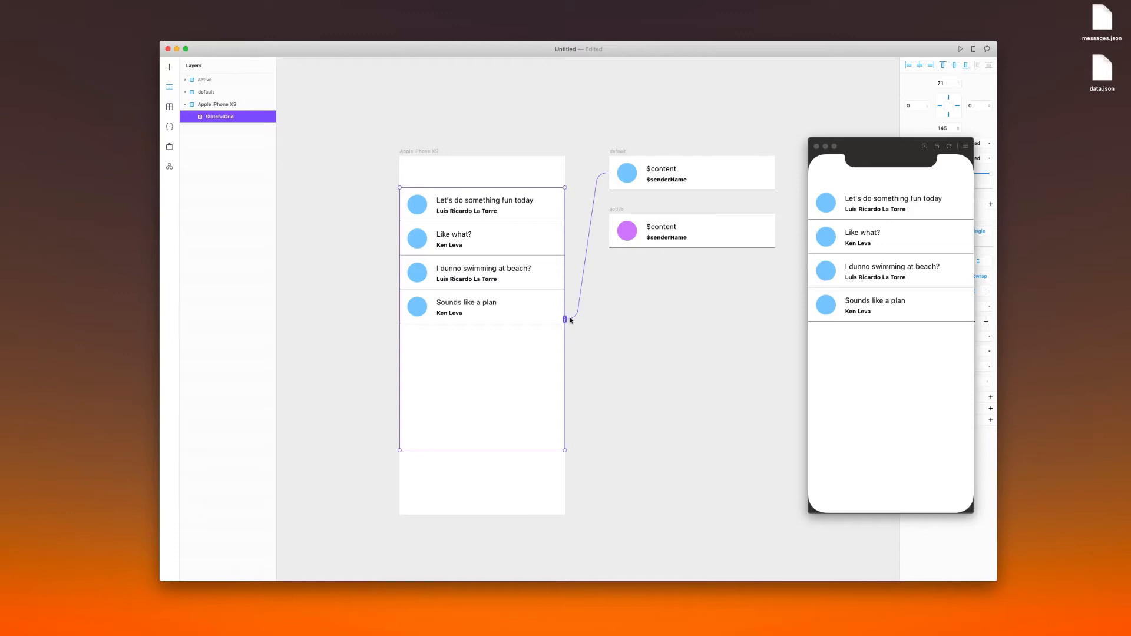
{"action": "left_click_drag", "start_coordinate": [564, 319], "coordinate": [636, 233]}
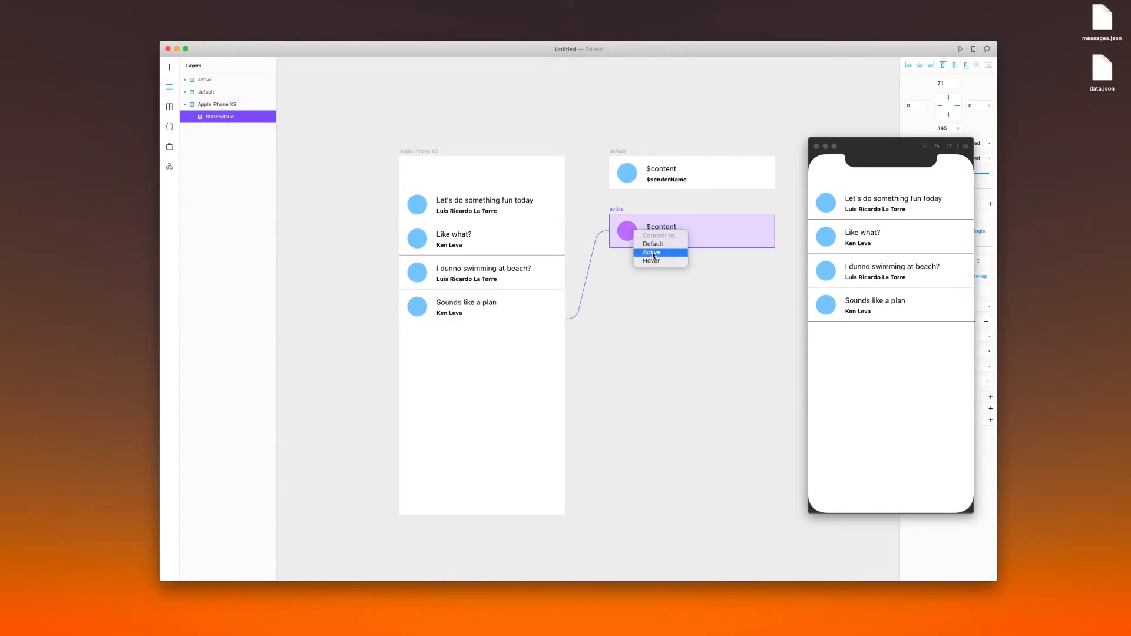
{"action": "left_click", "coordinate": [653, 254]}
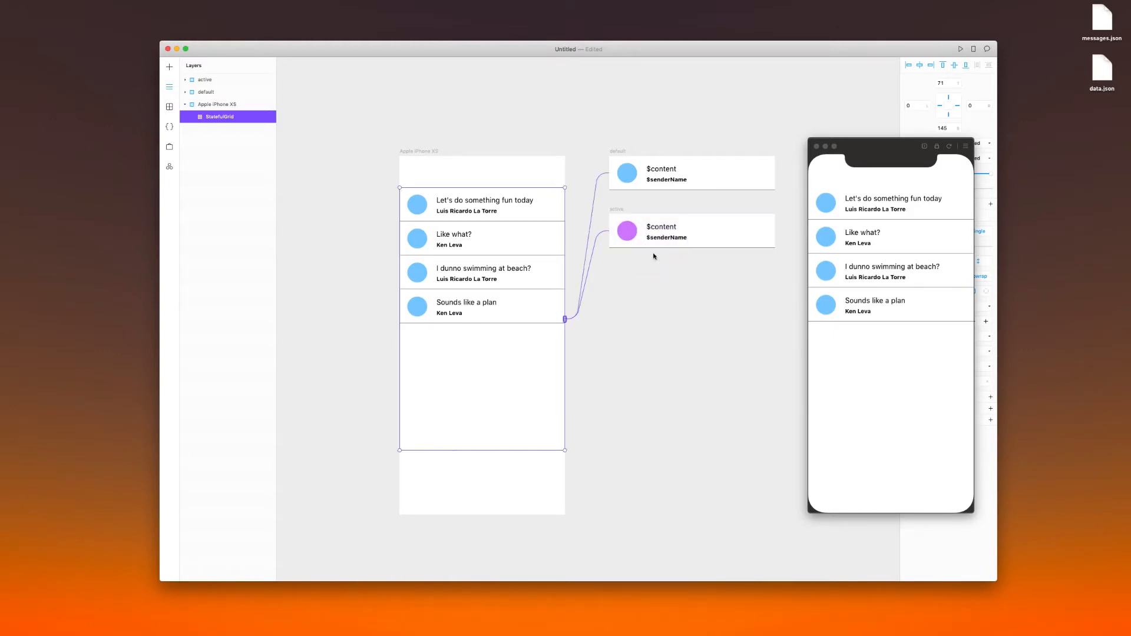
Reload the preview and test the active state by selecting each message row in turn
{"action": "left_click", "coordinate": [948, 146]}
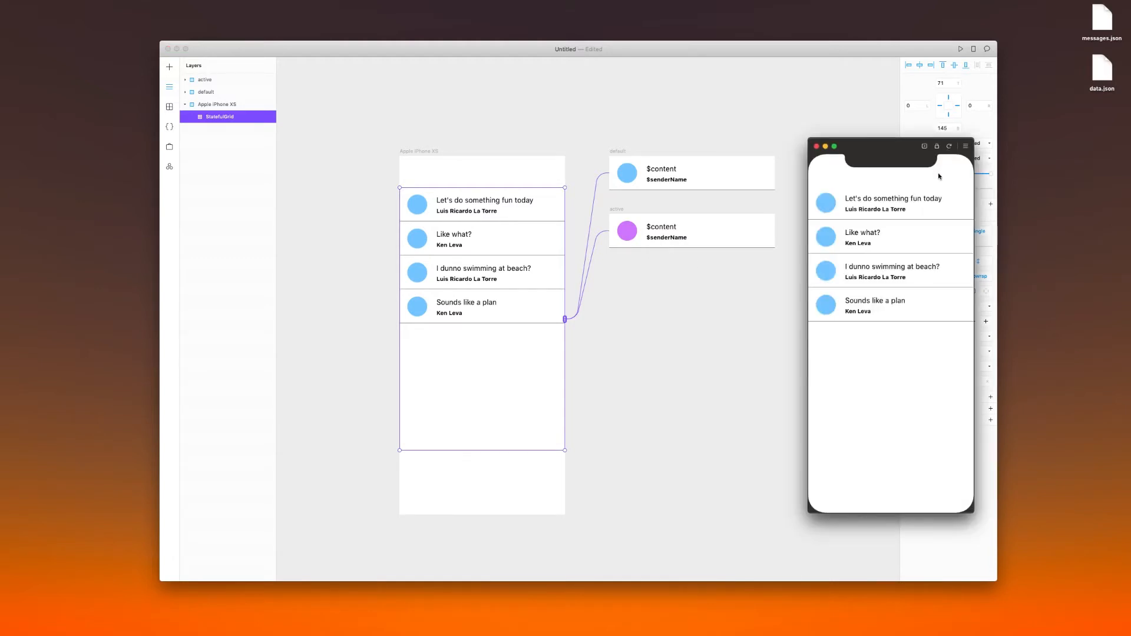
{"action": "left_click", "coordinate": [894, 212]}
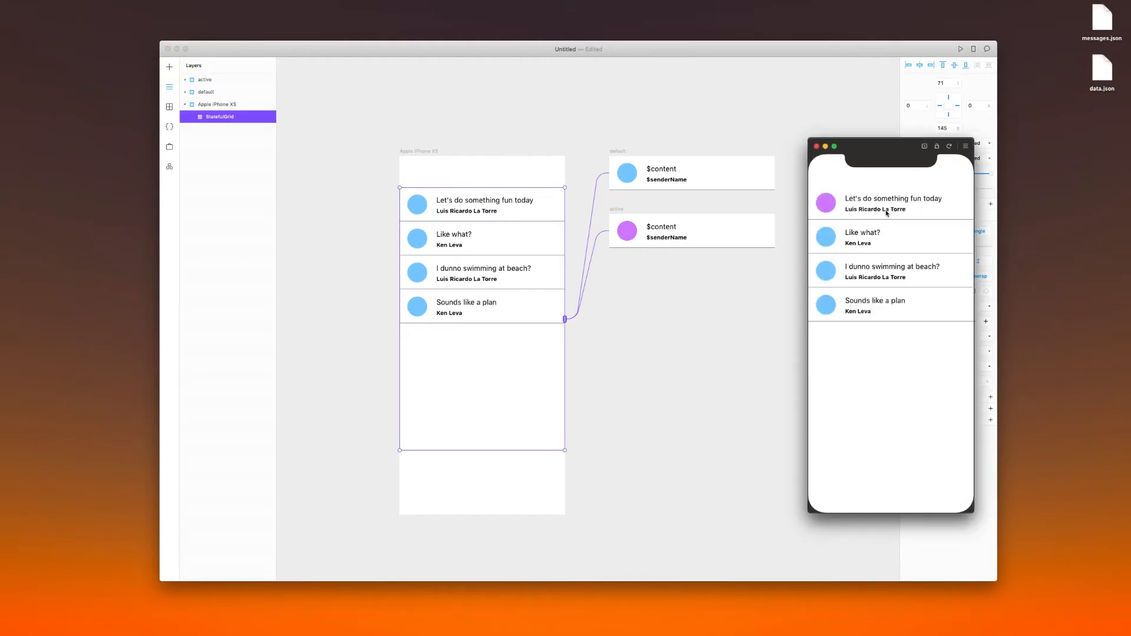
{"action": "left_click", "coordinate": [856, 233]}
{"action": "left_click", "coordinate": [840, 280]}
{"action": "left_click", "coordinate": [842, 305]}
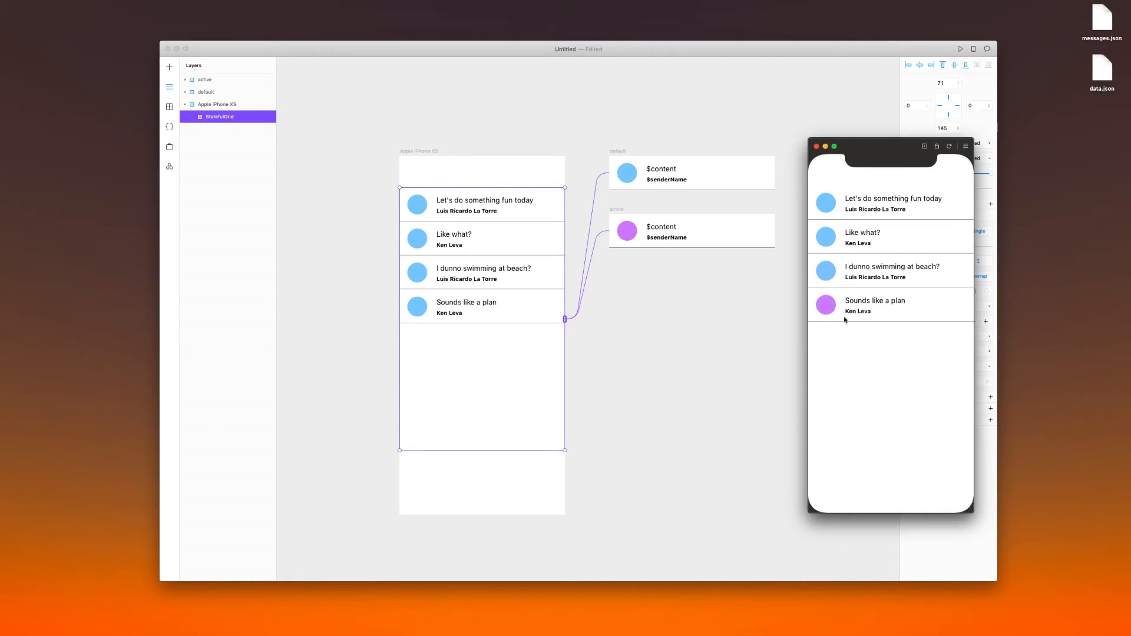
{"action": "left_click", "coordinate": [824, 276]}
{"action": "left_click", "coordinate": [831, 240]}
{"action": "left_click", "coordinate": [829, 210]}
Duplicate the active frame directly below itself, at about position 475, 262
{"action": "left_click", "coordinate": [616, 212]}
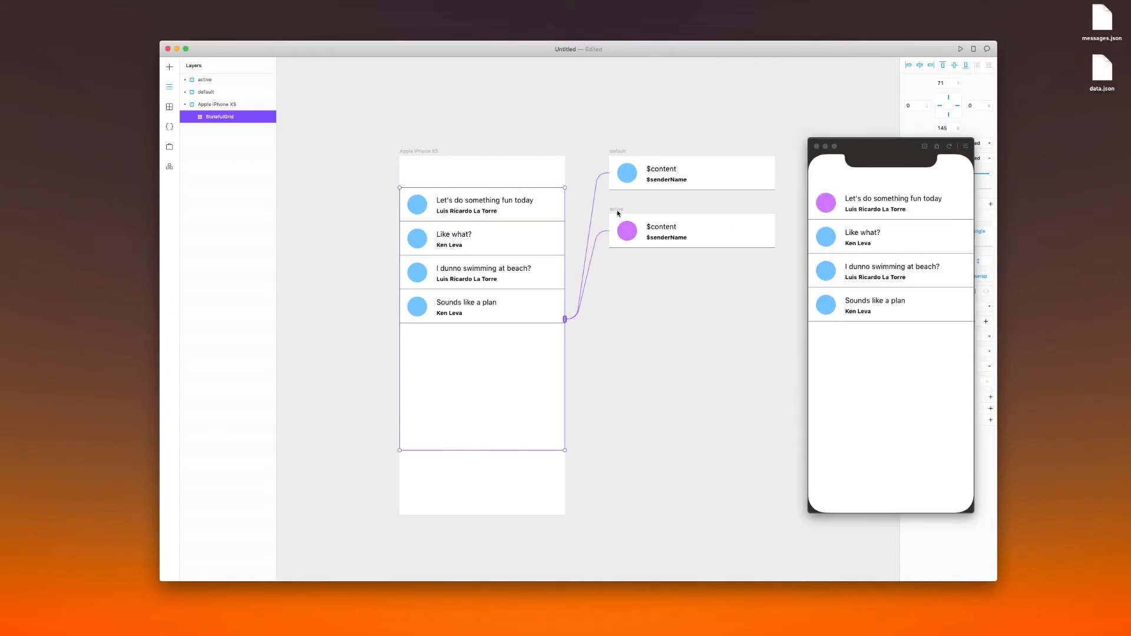
{"action": "left_click", "coordinate": [617, 211]}
{"action": "left_click_drag", "start_coordinate": [616, 211], "coordinate": [613, 277]}
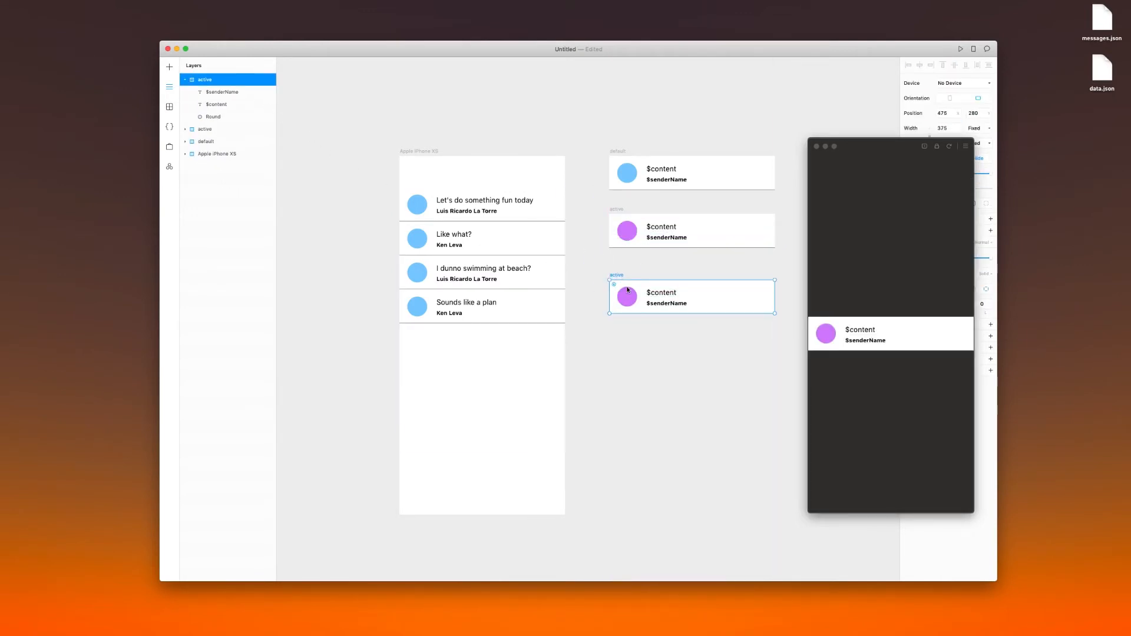
{"action": "mouse_move", "coordinate": [617, 277]}
{"action": "left_mouse_down"}
{"action": "mouse_move", "coordinate": [616, 259]}
{"action": "mouse_move", "coordinate": [616, 270]}
{"action": "left_mouse_up"}
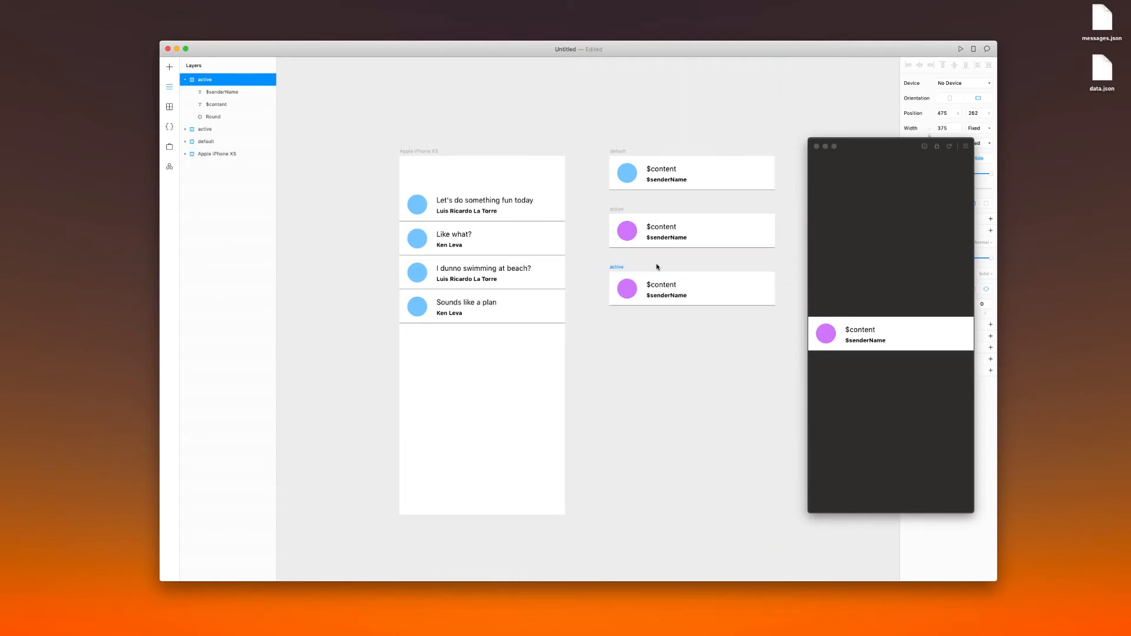
Rename the lowest duplicated frame as hover
{"action": "double_click", "coordinate": [205, 77]}
{"action": "type", "text": "hov"}
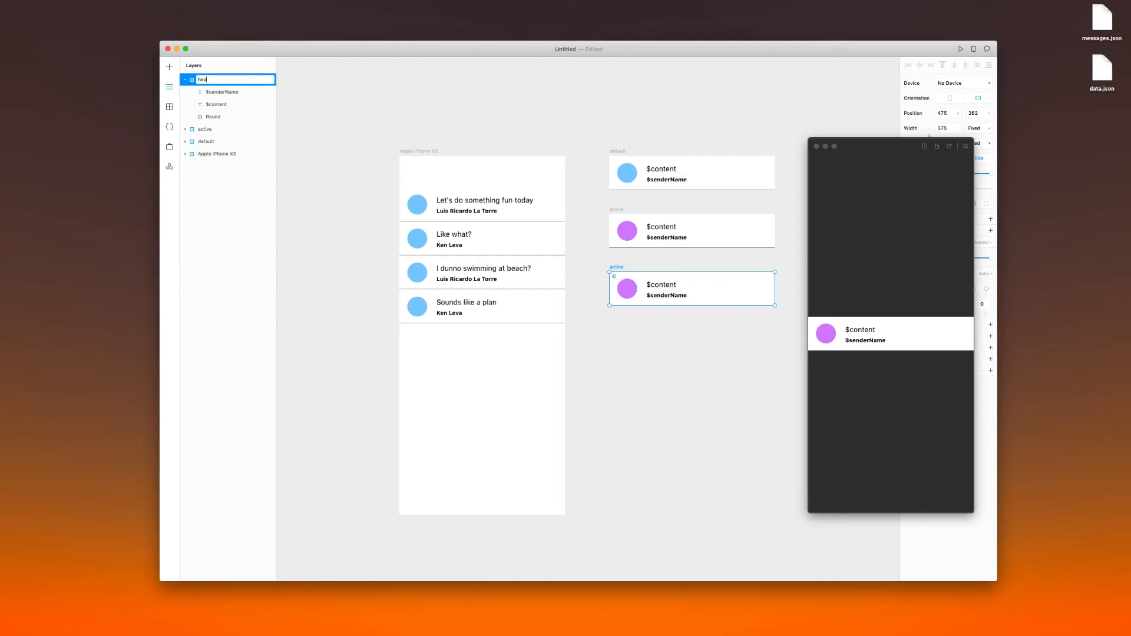
{"action": "type", "text": "er"}
{"action": "key", "text": "Return"}
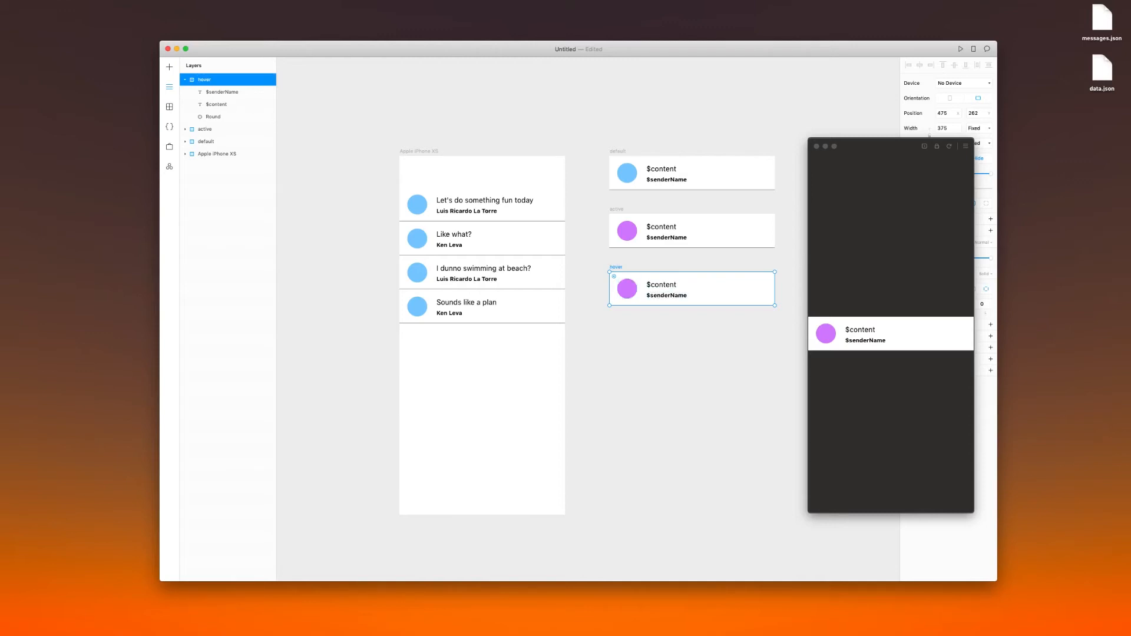
{"action": "left_click", "coordinate": [652, 351]}
Change the hover frame's circle fill to red (#FF0D00), closing the preview window that covers the fill settings
{"action": "left_click", "coordinate": [625, 282]}
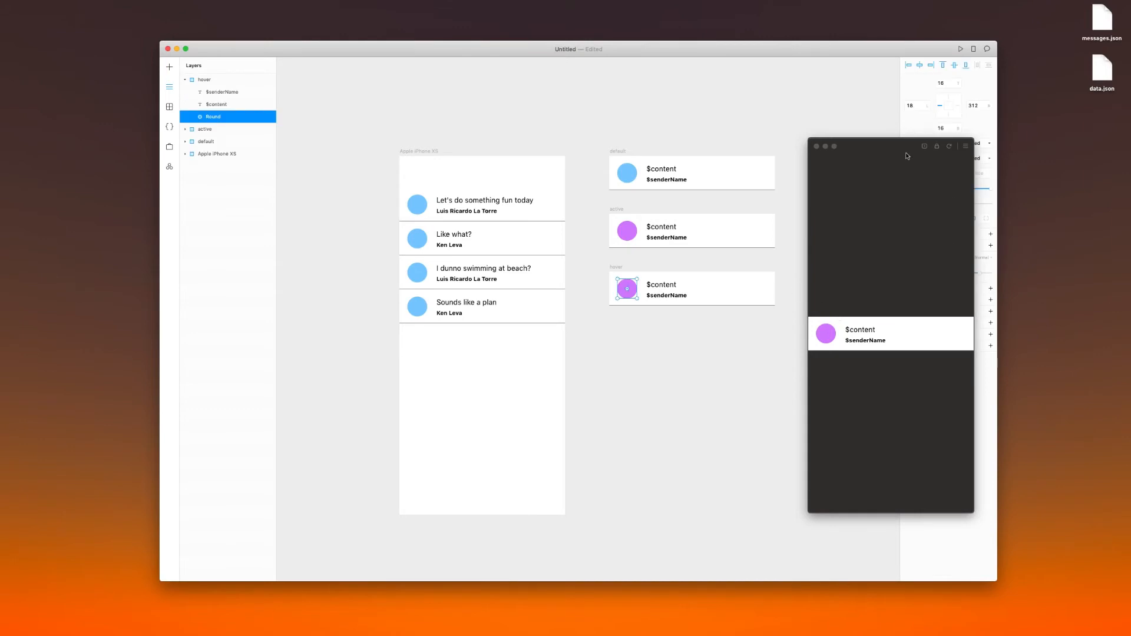
{"action": "left_click", "coordinate": [816, 146]}
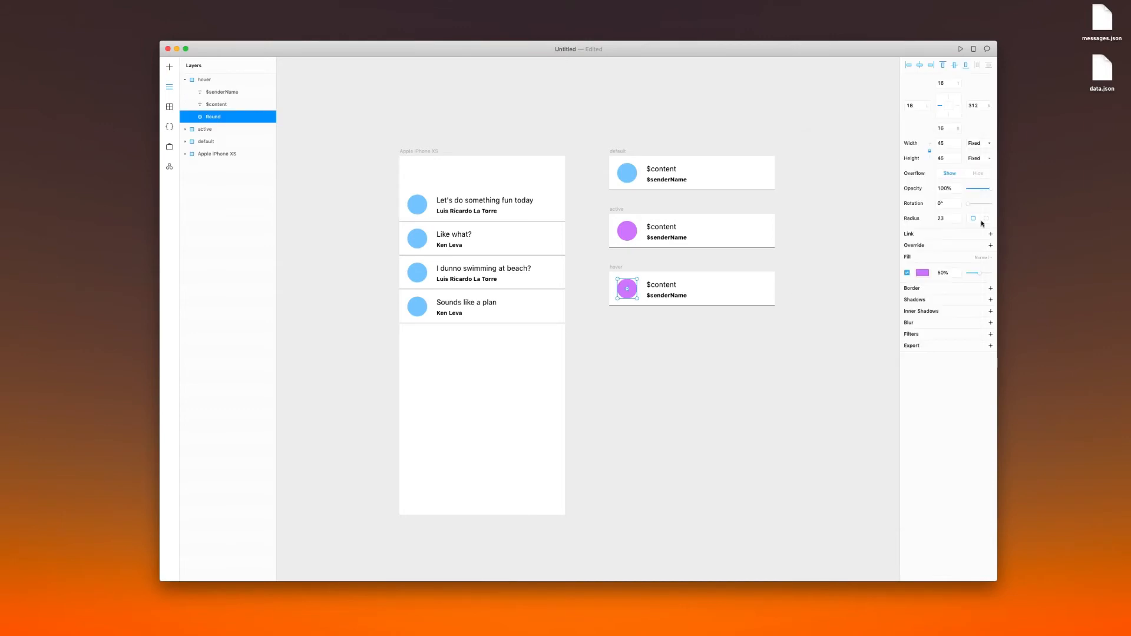
{"action": "left_click", "coordinate": [925, 275]}
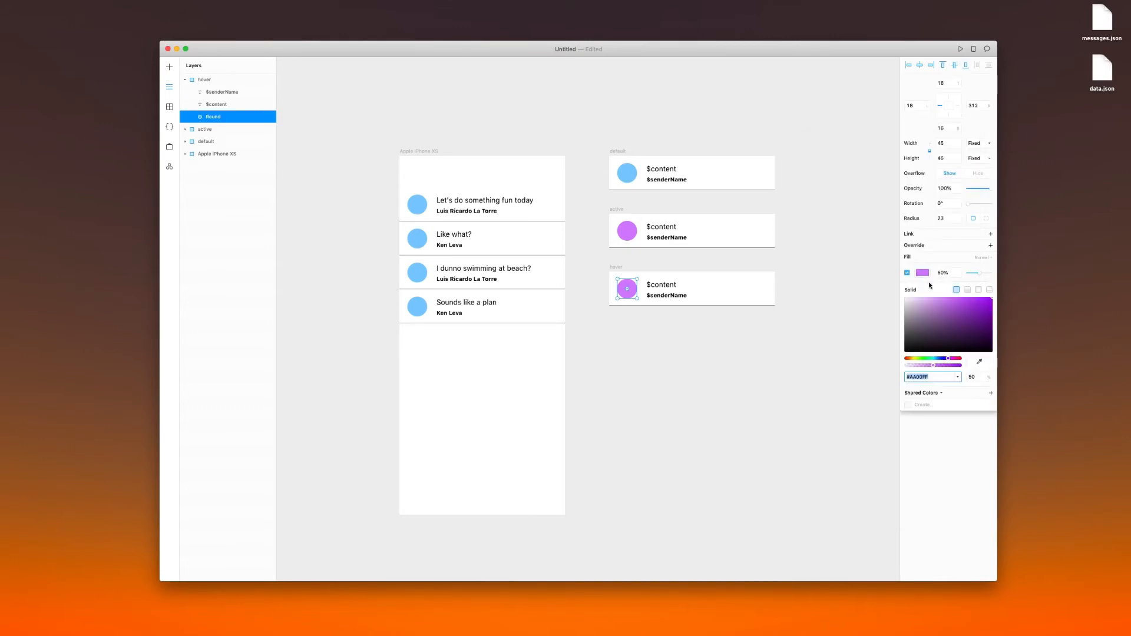
{"action": "left_click", "coordinate": [940, 360]}
{"action": "left_click", "coordinate": [918, 361]}
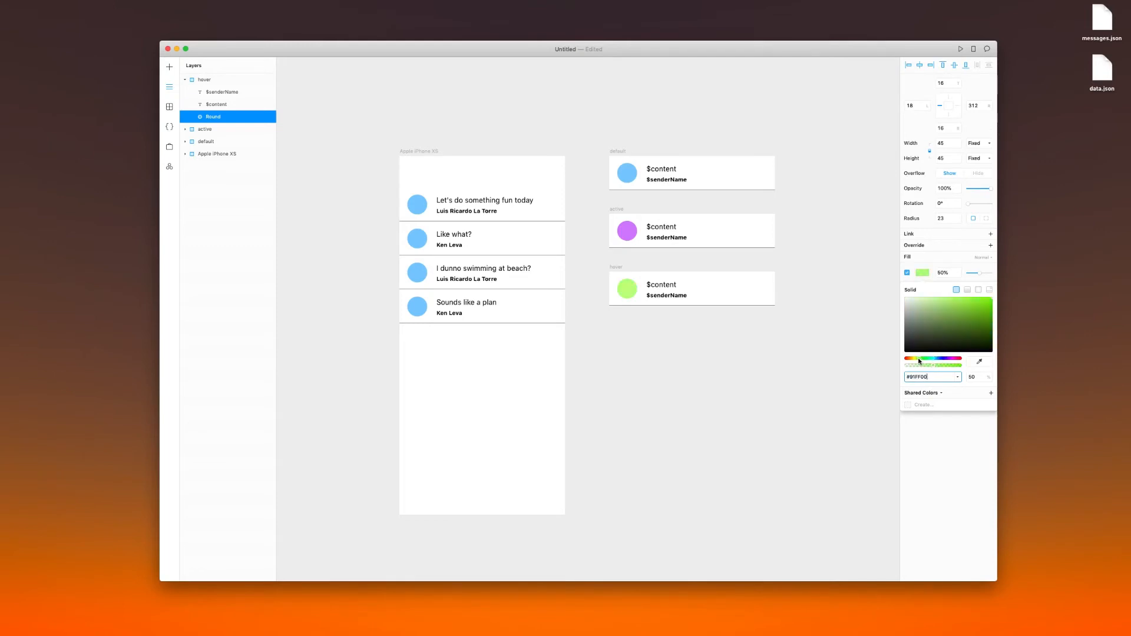
{"action": "left_click_drag", "start_coordinate": [918, 361], "coordinate": [906, 359]}
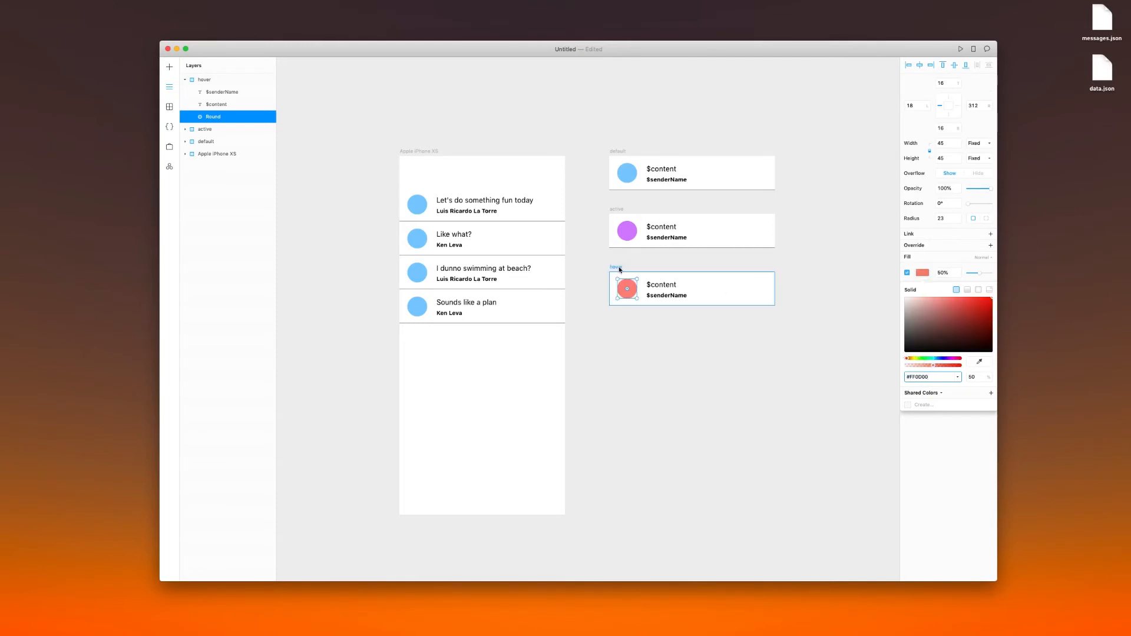
Set the hover frame's background fill to a very light grey, #F1EFEF
{"action": "left_click", "coordinate": [618, 266]}
{"action": "left_click", "coordinate": [906, 287]}
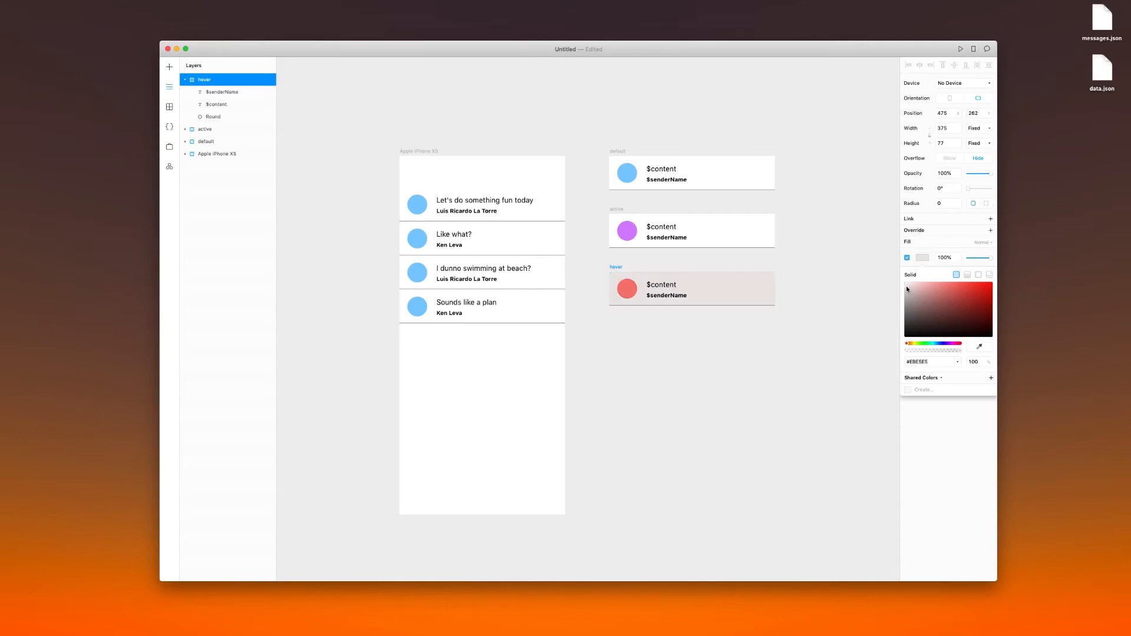
{"action": "left_click_drag", "start_coordinate": [906, 288], "coordinate": [906, 283]}
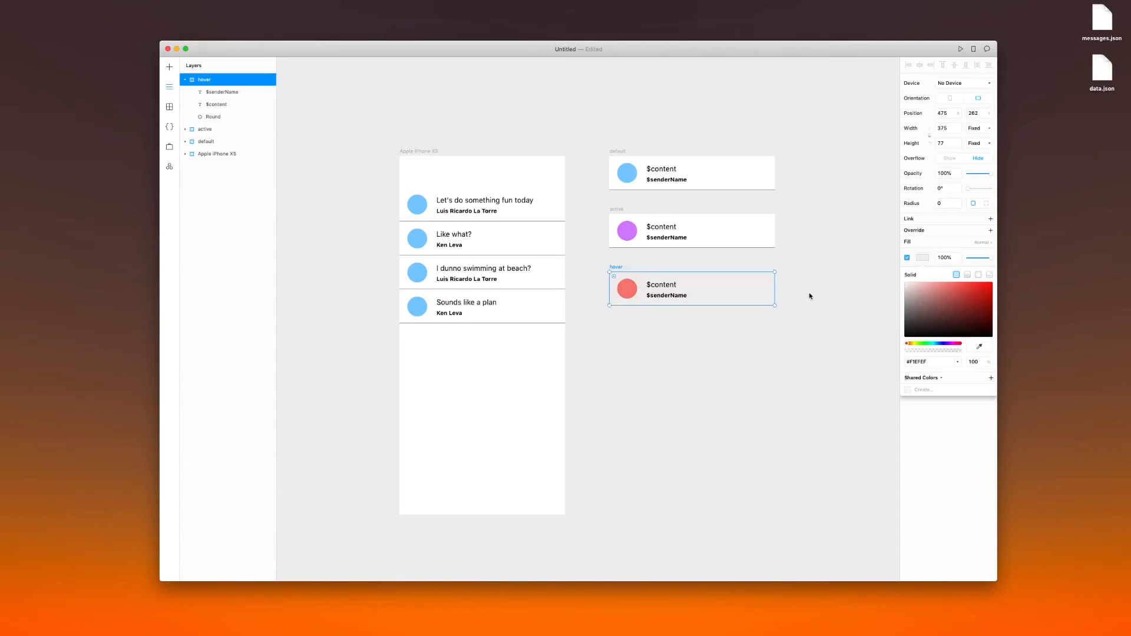
{"action": "key", "text": "Escape"}
Preview the Apple iPhone XS frame and select the "Like what?" message row in it
{"action": "left_click", "coordinate": [421, 150]}
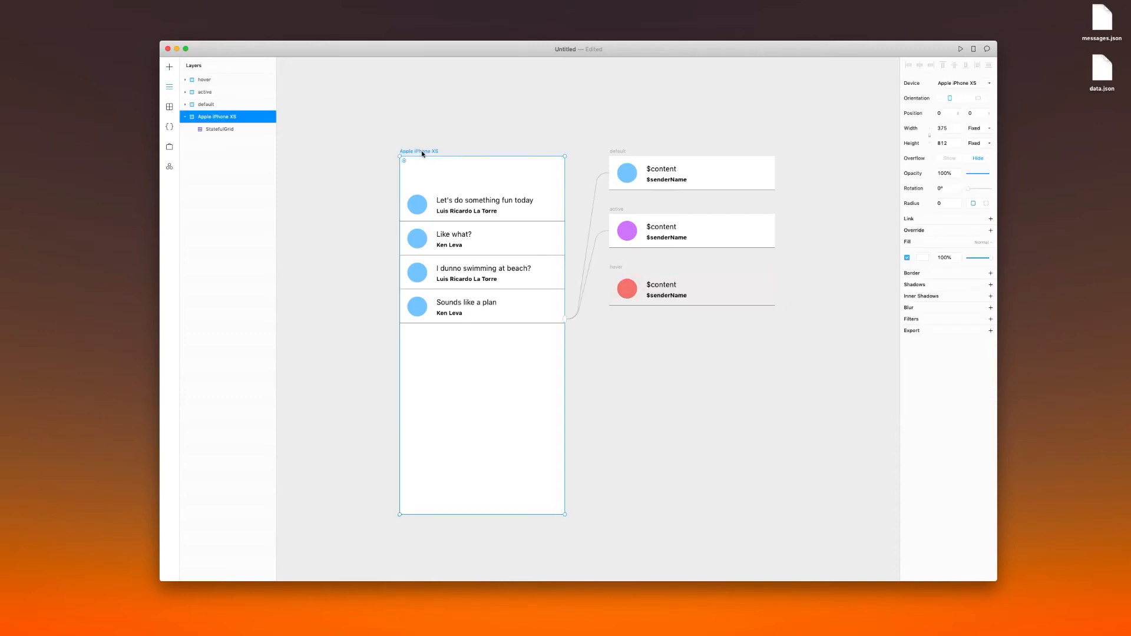
{"action": "key", "text": "super+p"}
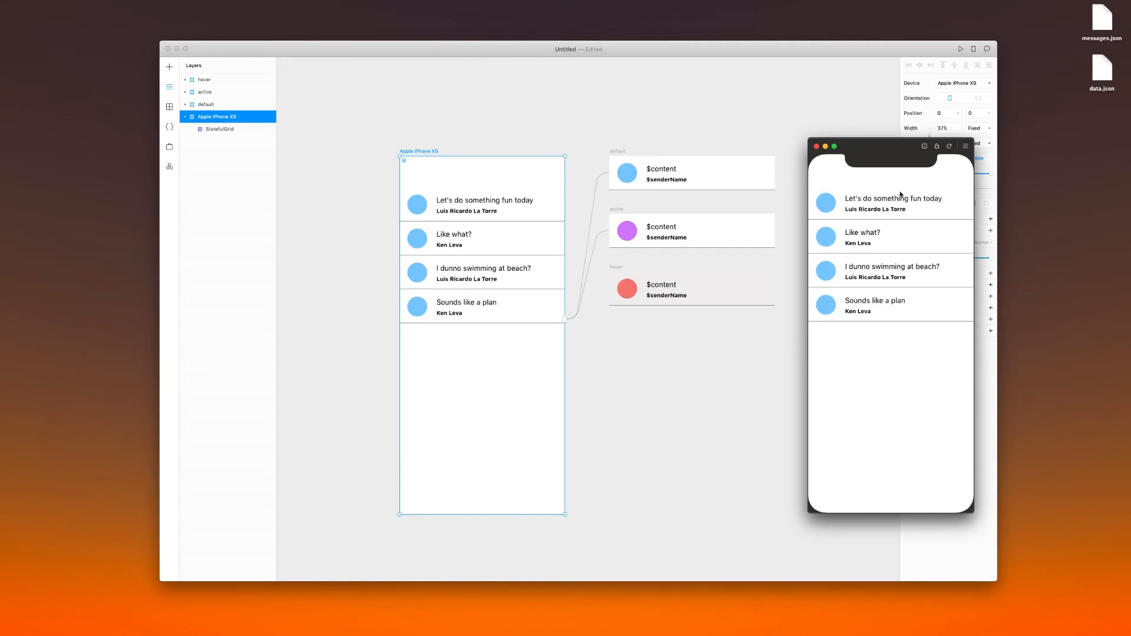
{"action": "left_click", "coordinate": [937, 251]}
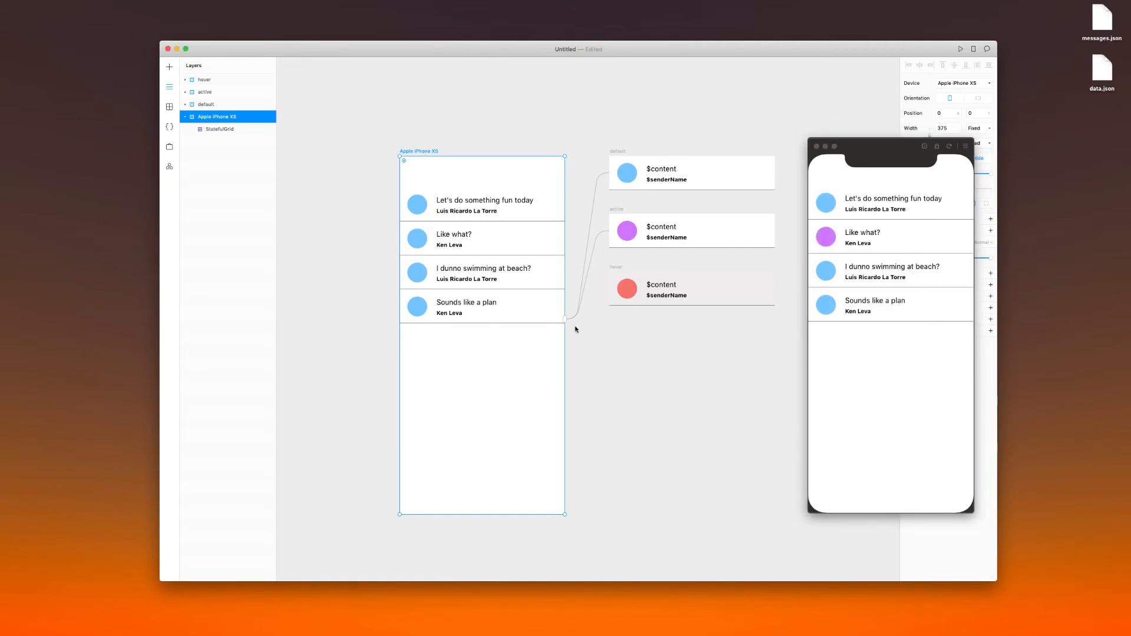
Connect the StatefulGrid to the hover frame as its Hover state
{"action": "left_click_drag", "start_coordinate": [565, 318], "coordinate": [621, 298]}
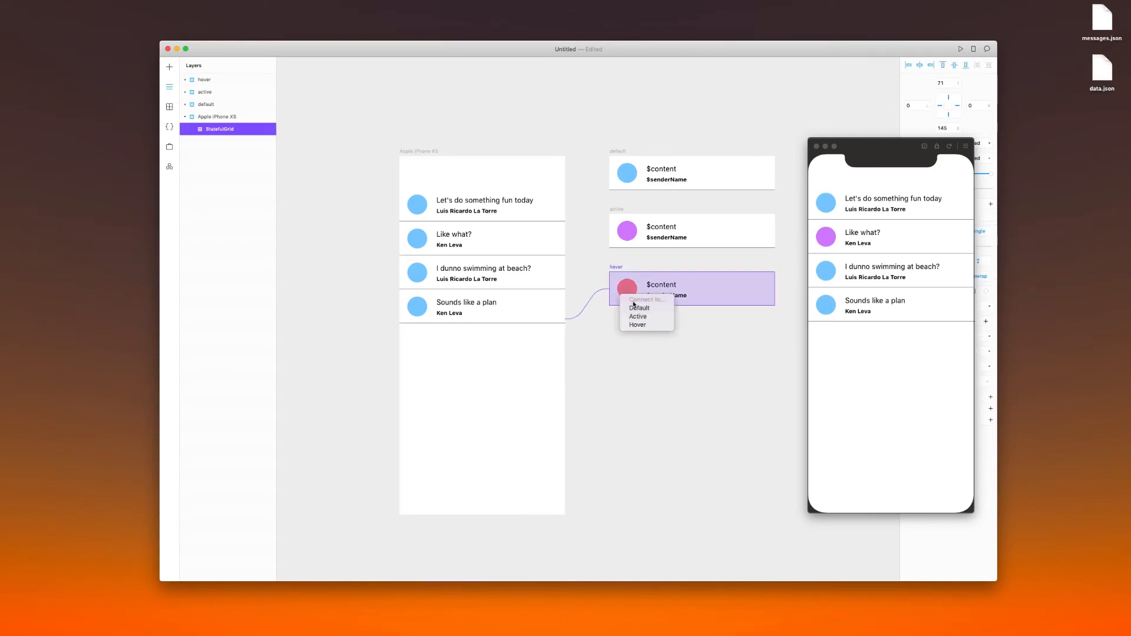
{"action": "left_click", "coordinate": [644, 324]}
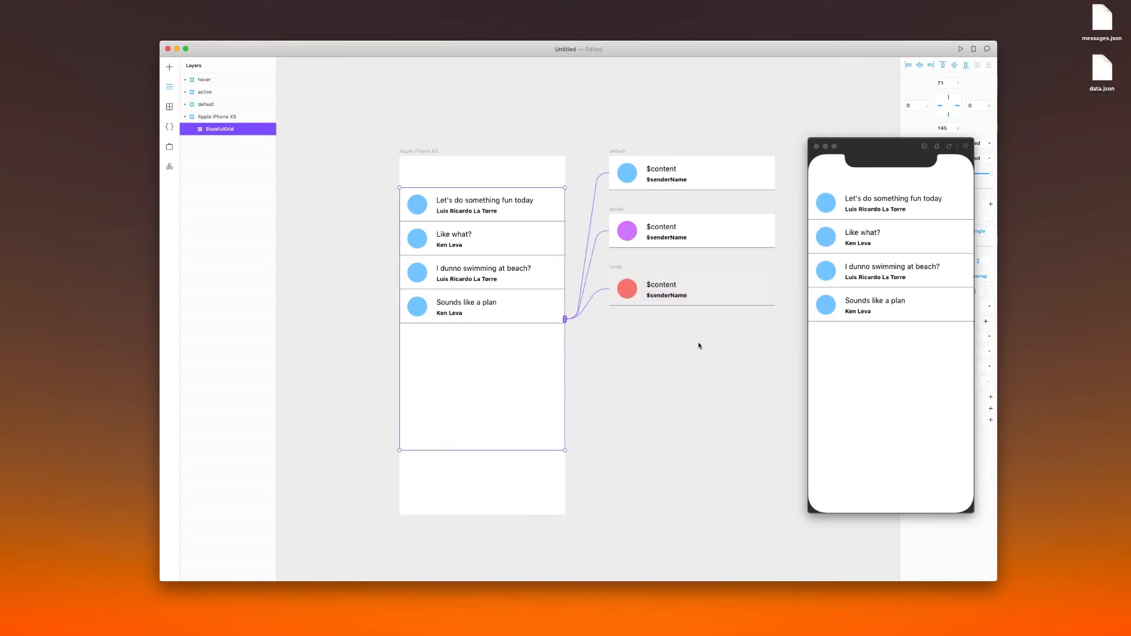
Test the hover and active states in the preview by pointing at message rows and selecting the last two
{"action": "left_click", "coordinate": [885, 164]}
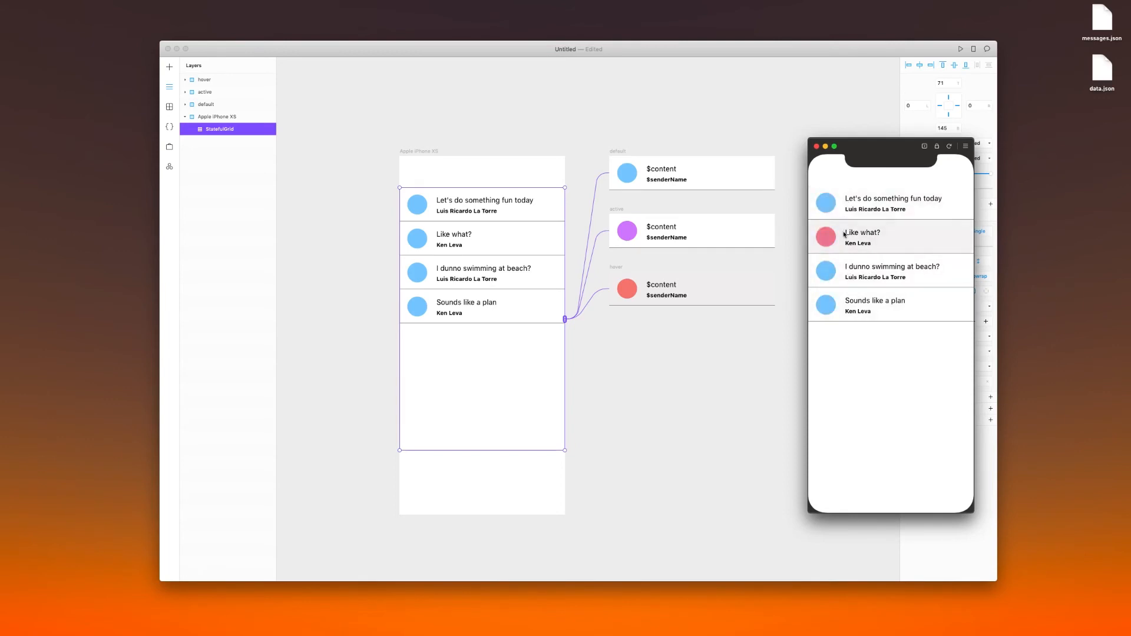
{"action": "left_click", "coordinate": [844, 281]}
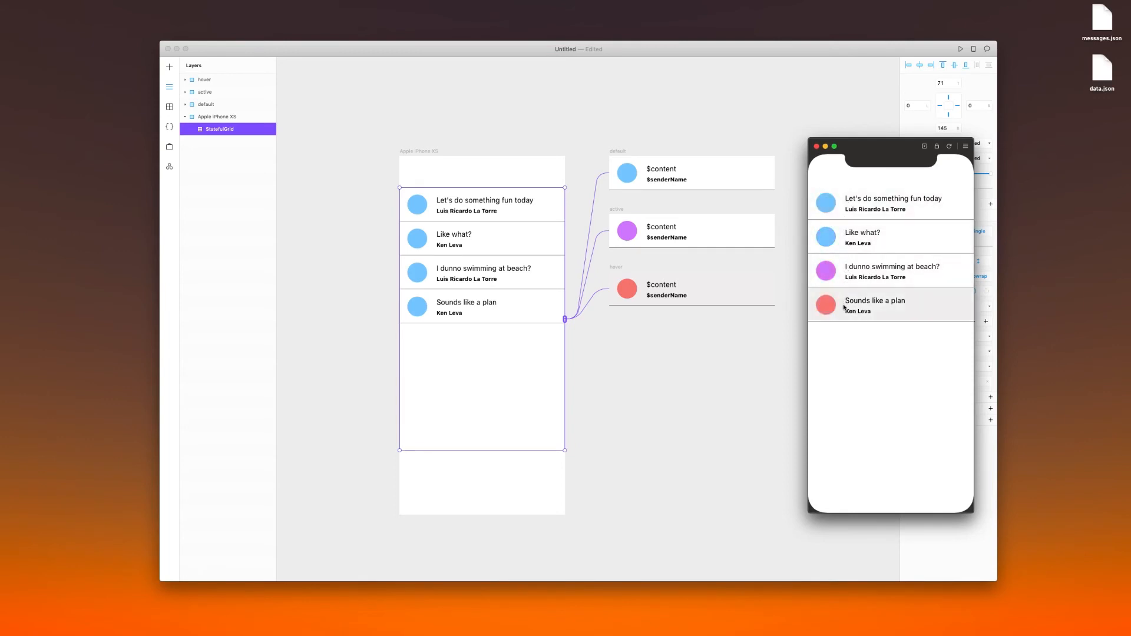
{"action": "left_click", "coordinate": [883, 310]}
Move the preview clear of the StatefulGrid's properties and set its Select type to Multi
{"action": "left_click_drag", "start_coordinate": [883, 150], "coordinate": [797, 152]}
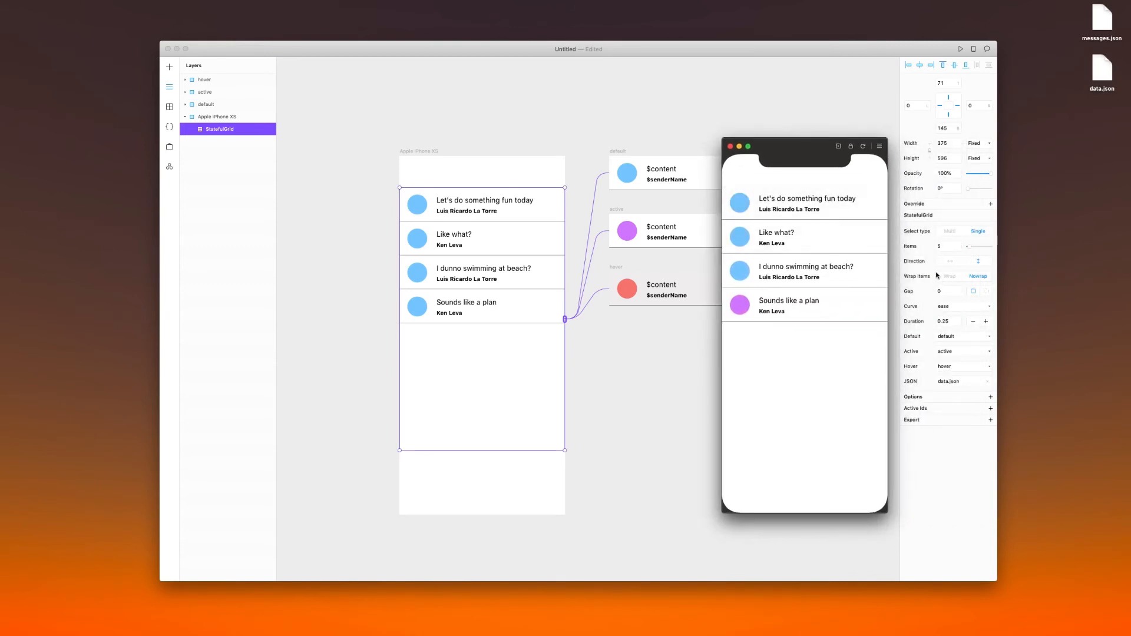
{"action": "left_click", "coordinate": [954, 231]}
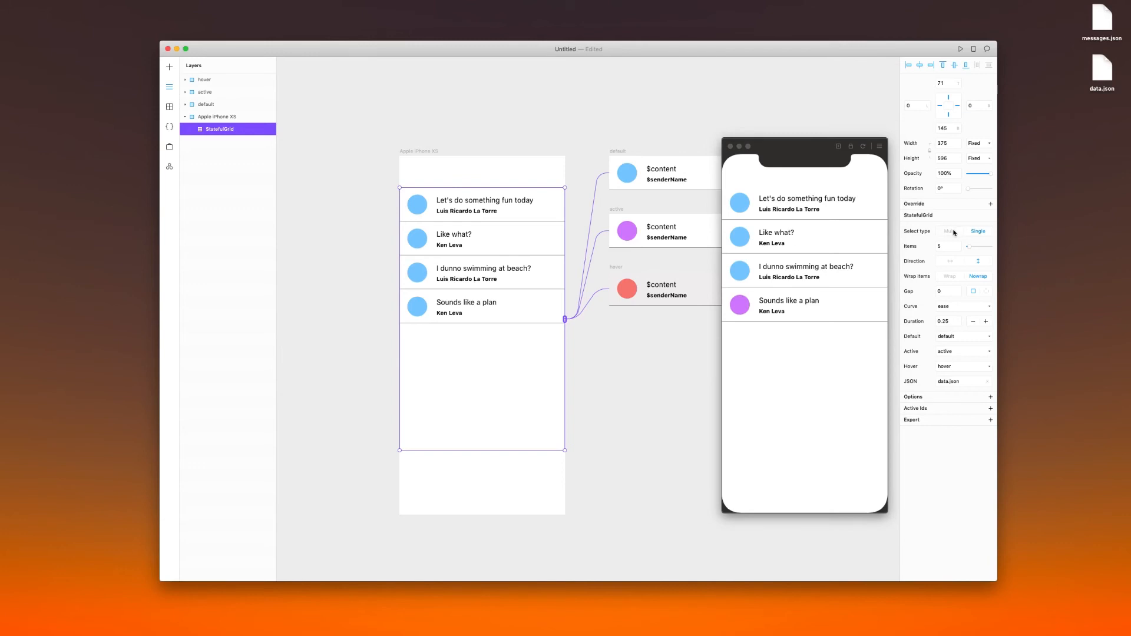
{"action": "left_click", "coordinate": [954, 230]}
Test multiple selection in the preview by repeatedly selecting and deselecting the message rows
{"action": "left_click", "coordinate": [829, 209]}
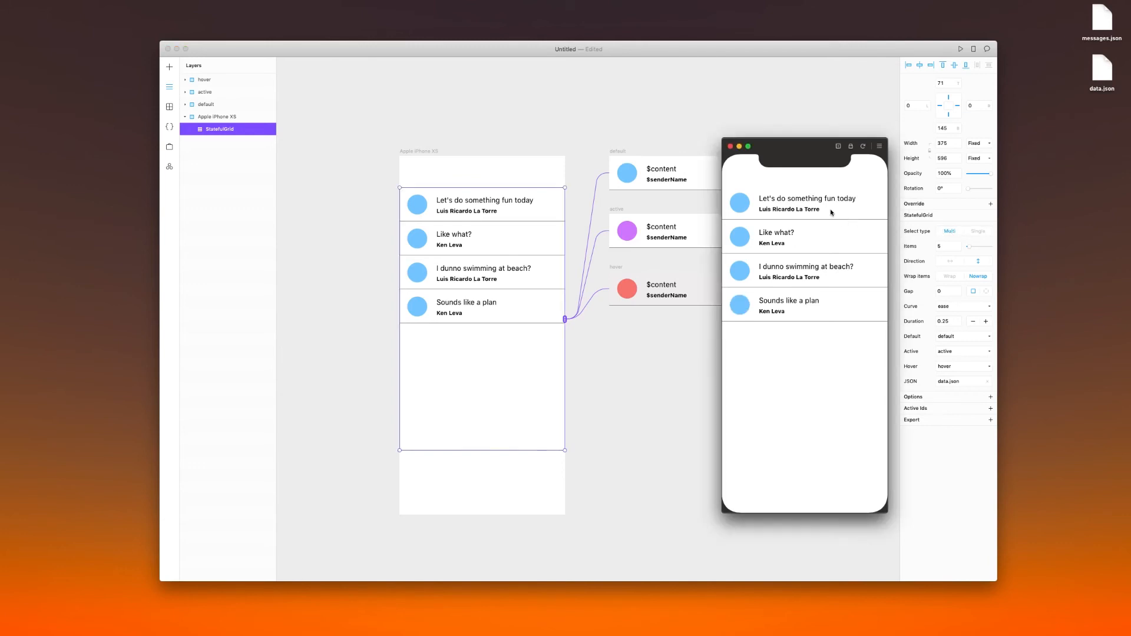
{"action": "left_click", "coordinate": [805, 208]}
{"action": "left_click", "coordinate": [804, 237]}
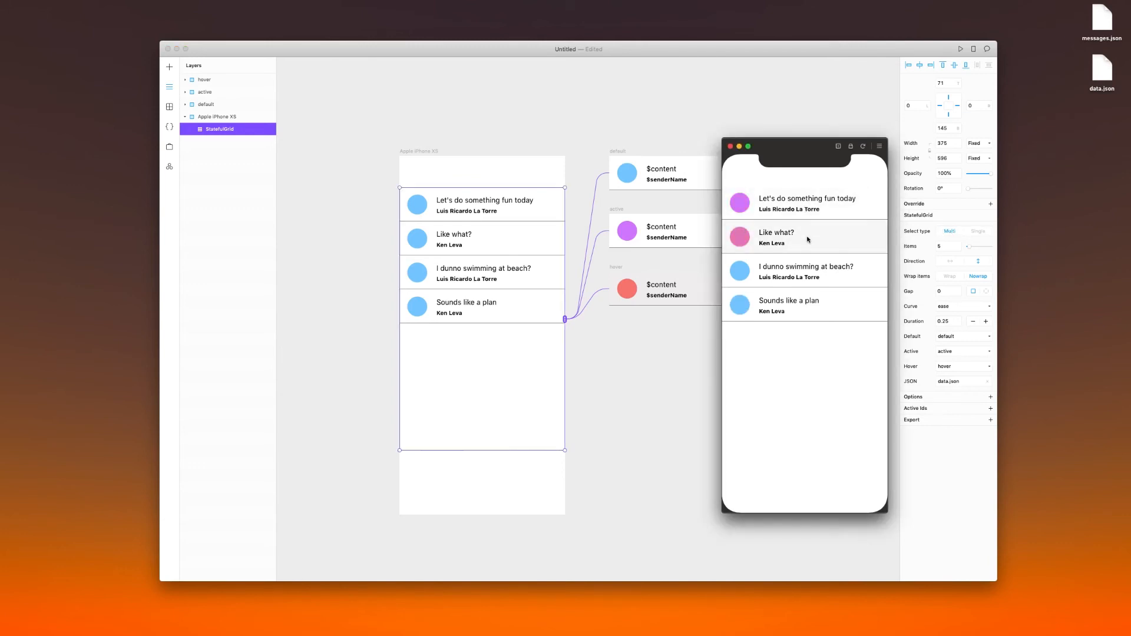
{"action": "left_click", "coordinate": [799, 282]}
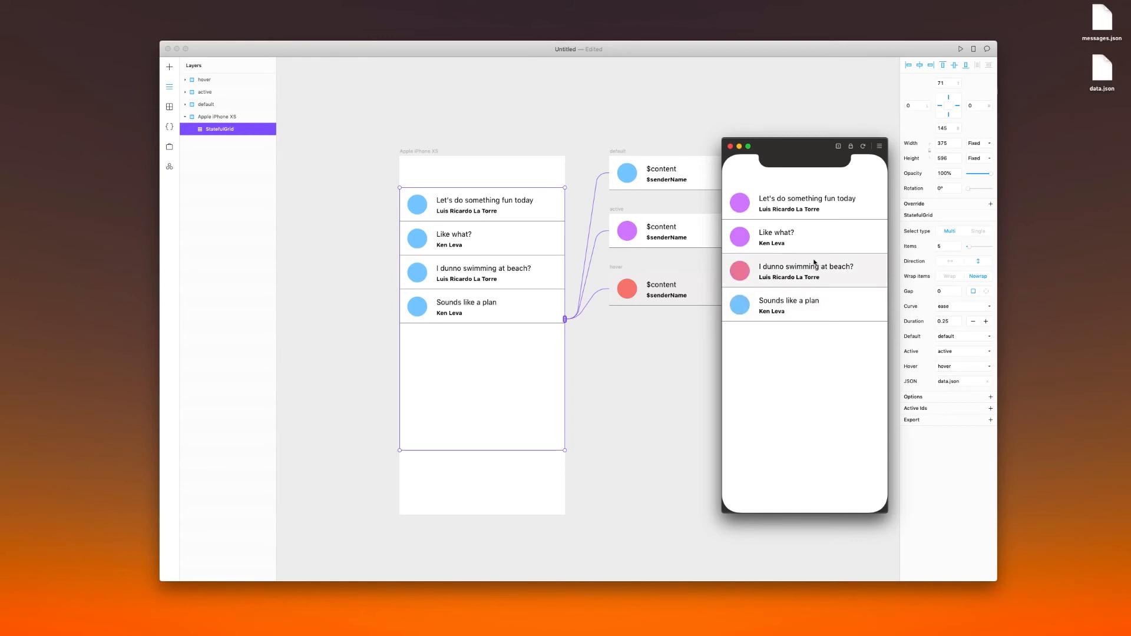
{"action": "left_click", "coordinate": [813, 262]}
{"action": "left_click", "coordinate": [792, 233]}
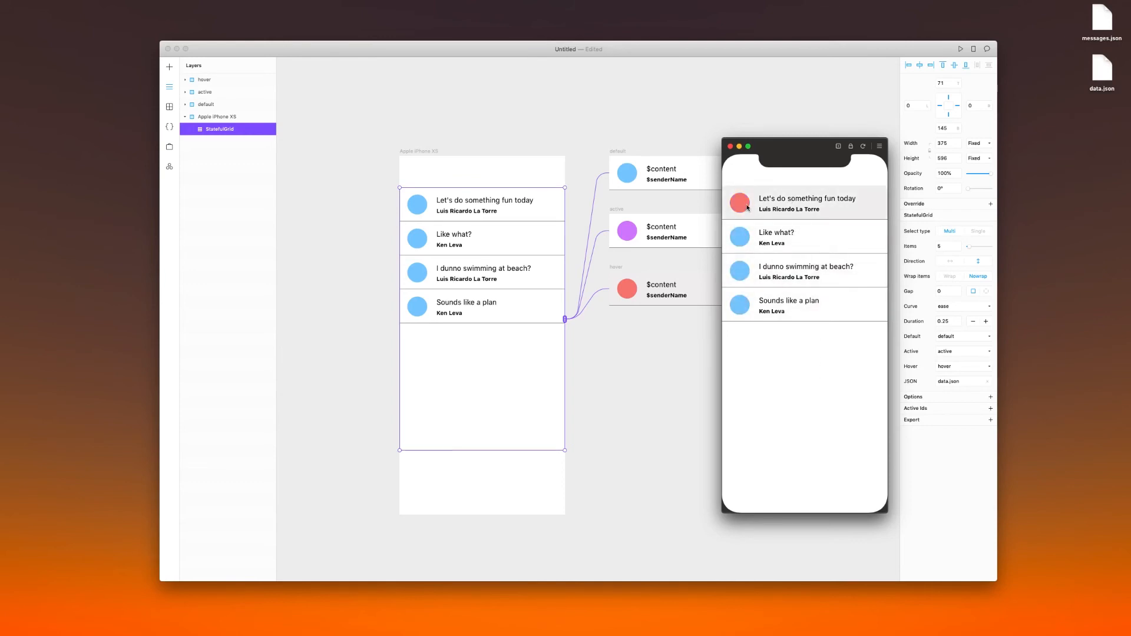
{"action": "left_click", "coordinate": [761, 252]}
{"action": "left_click", "coordinate": [767, 270]}
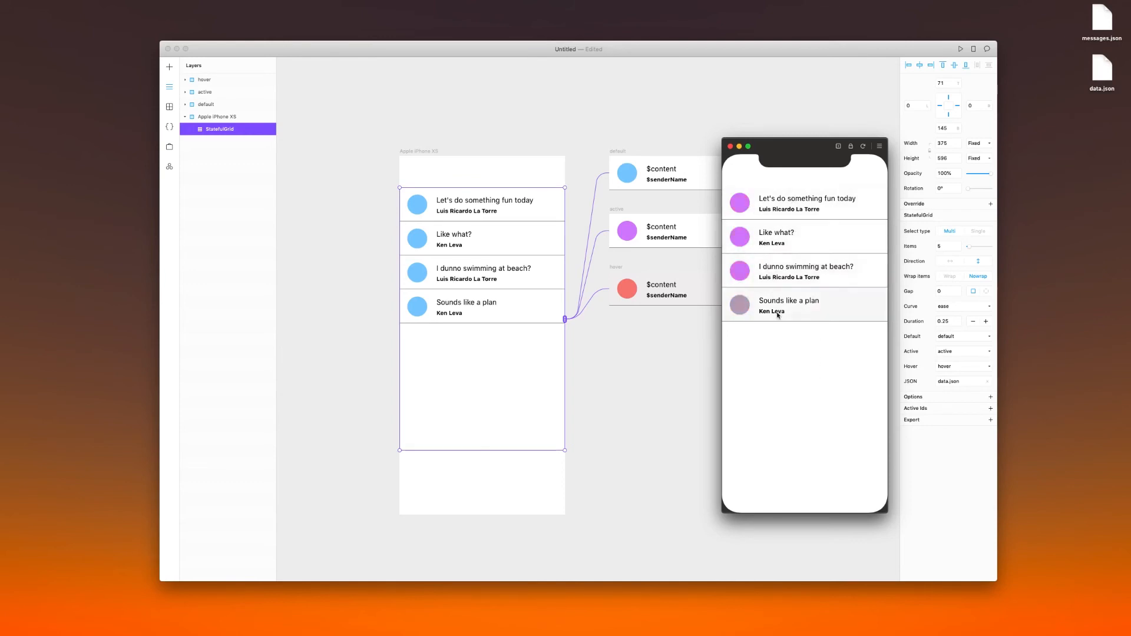
{"action": "left_click", "coordinate": [832, 209]}
{"action": "left_click", "coordinate": [810, 241]}
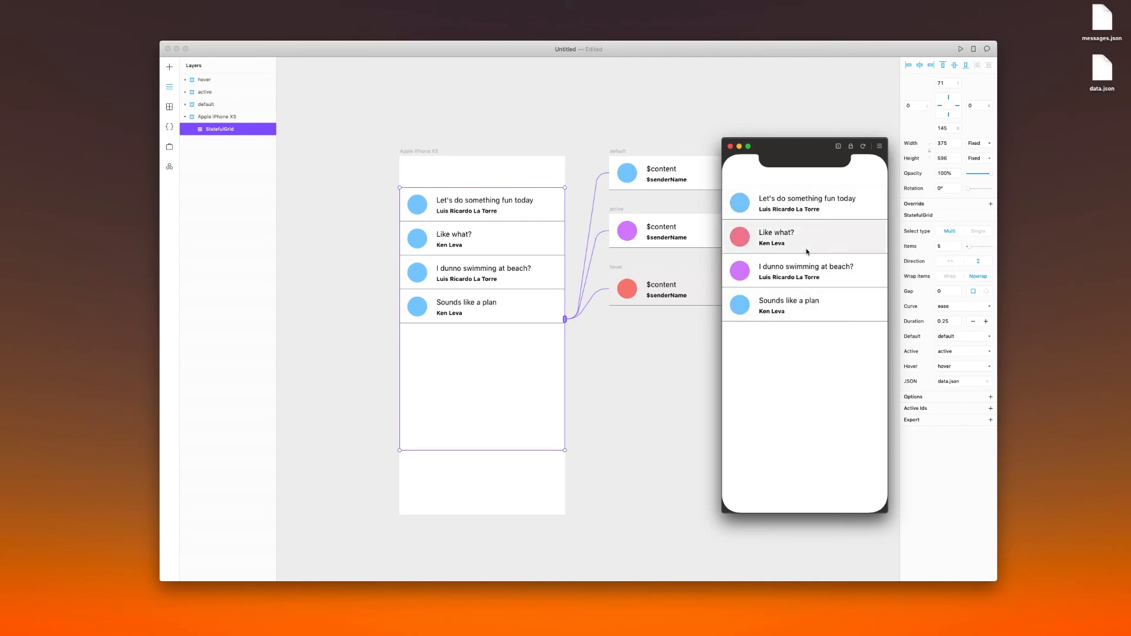
{"action": "left_click", "coordinate": [799, 275]}
{"action": "left_click", "coordinate": [803, 304]}
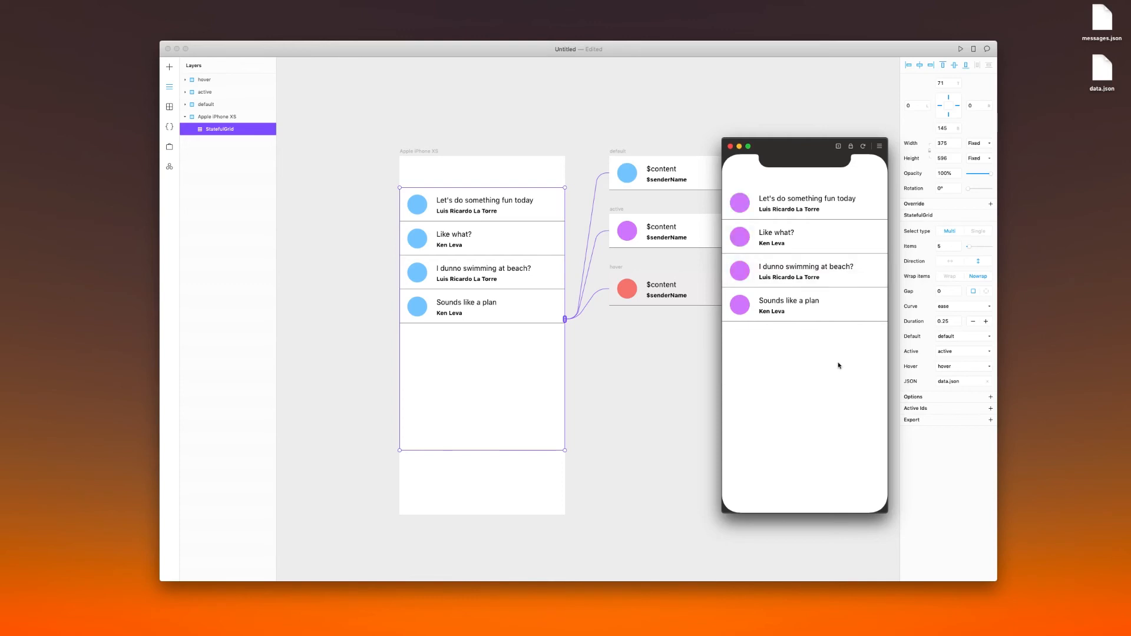
{"action": "left_click", "coordinate": [810, 306]}
{"action": "left_click", "coordinate": [783, 269]}
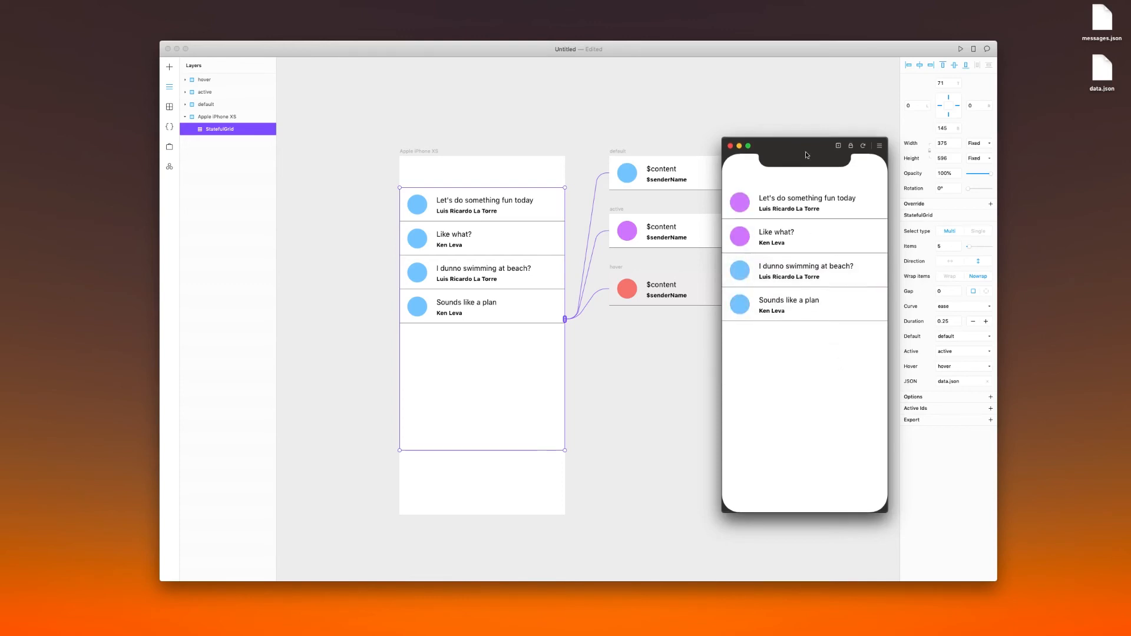
{"action": "left_click_drag", "start_coordinate": [807, 156], "coordinate": [767, 169]}
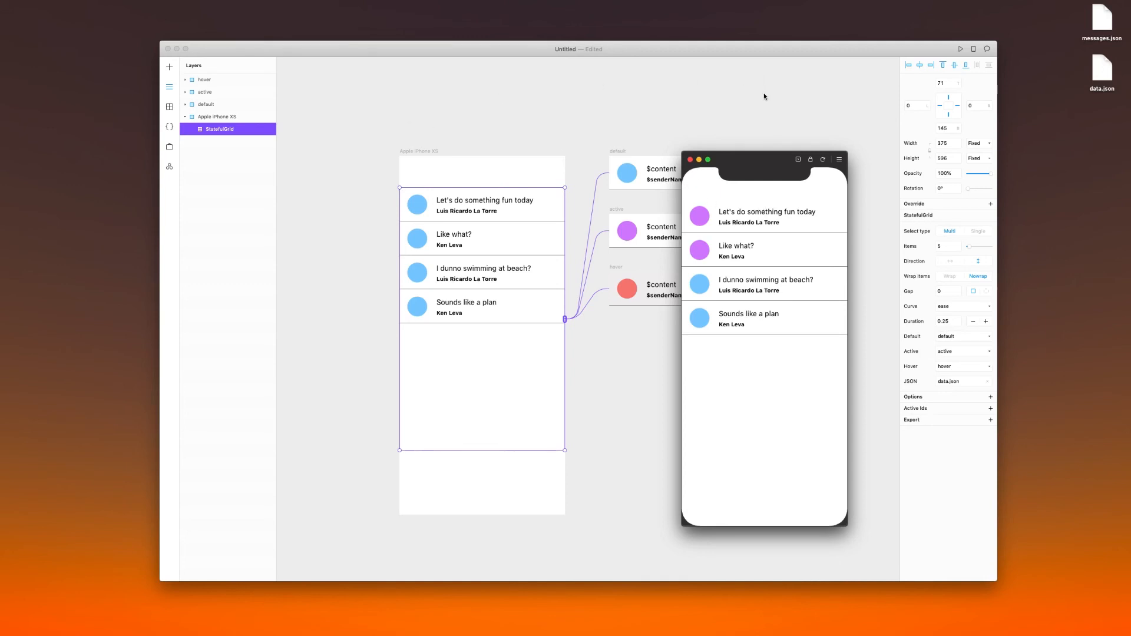
{"action": "mouse_move", "coordinate": [981, 9]}
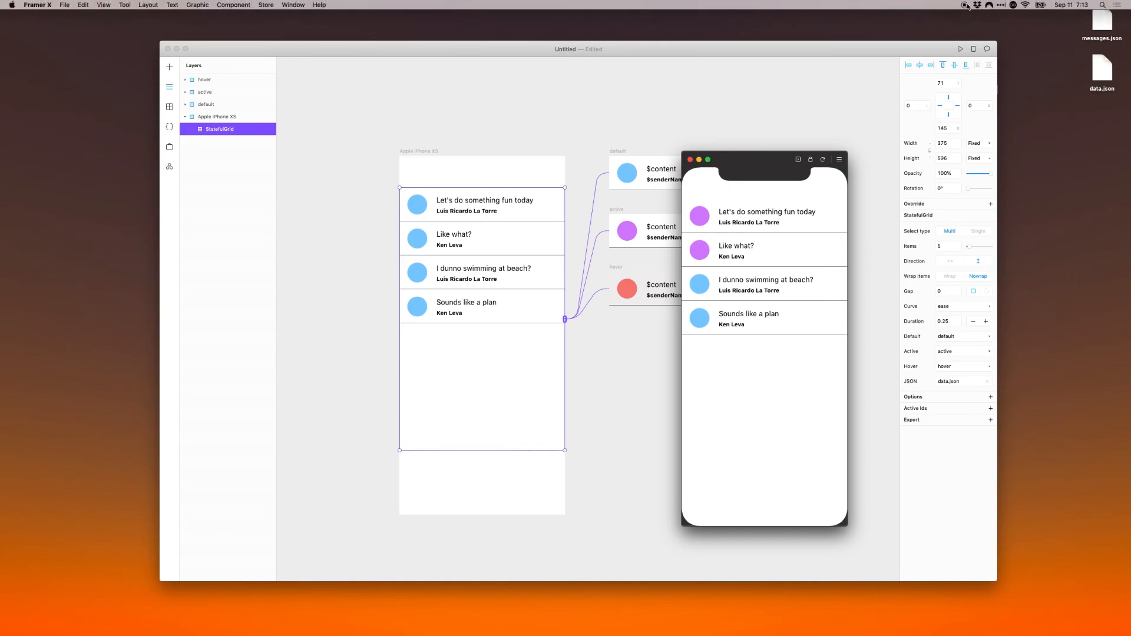